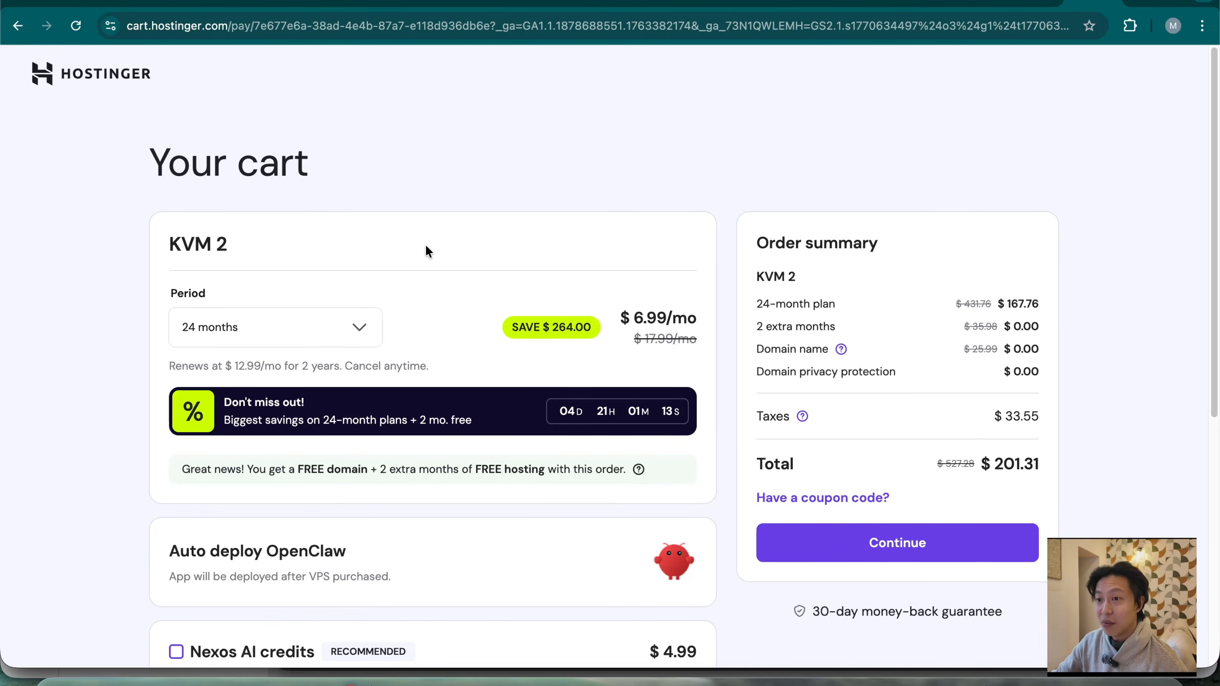
Step: Set the KVM 2 plan period to 1 month, check the server location options, and continue with the order
{"action": "left_click", "coordinate": [341, 334]}
{"action": "left_click", "coordinate": [321, 367]}
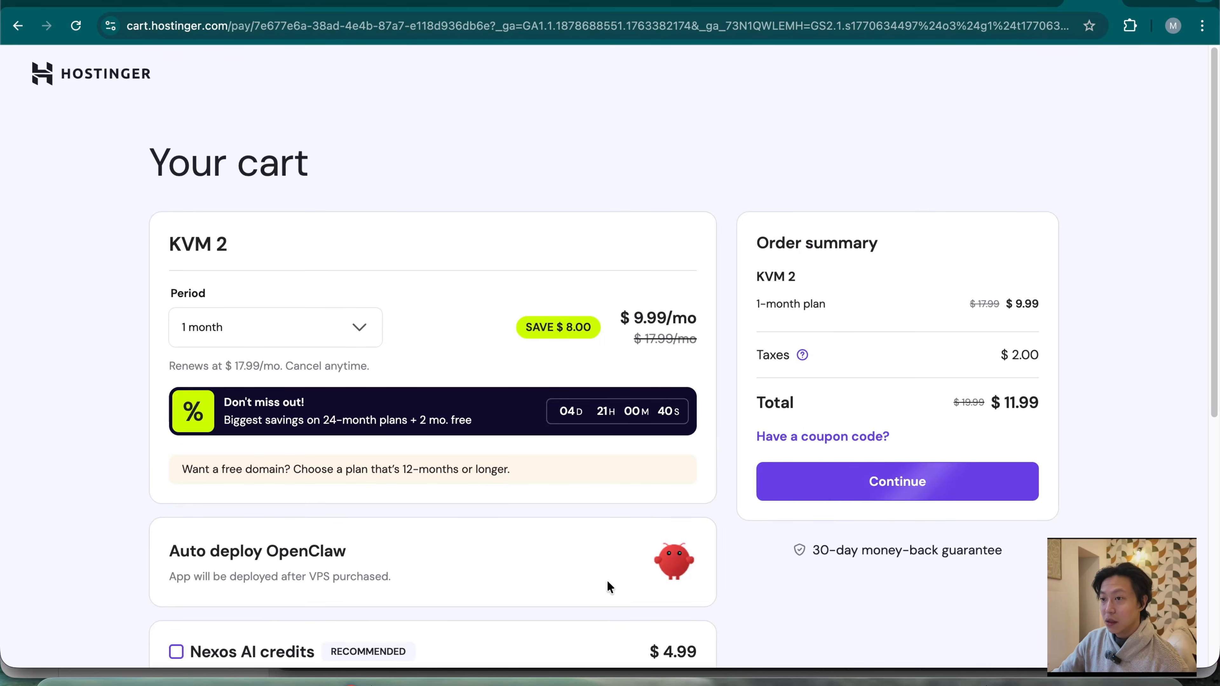
{"action": "scroll", "coordinate": [548, 575], "scroll_direction": "down", "scroll_amount": 5}
{"action": "scroll", "coordinate": [549, 578], "scroll_direction": "down", "scroll_amount": 2}
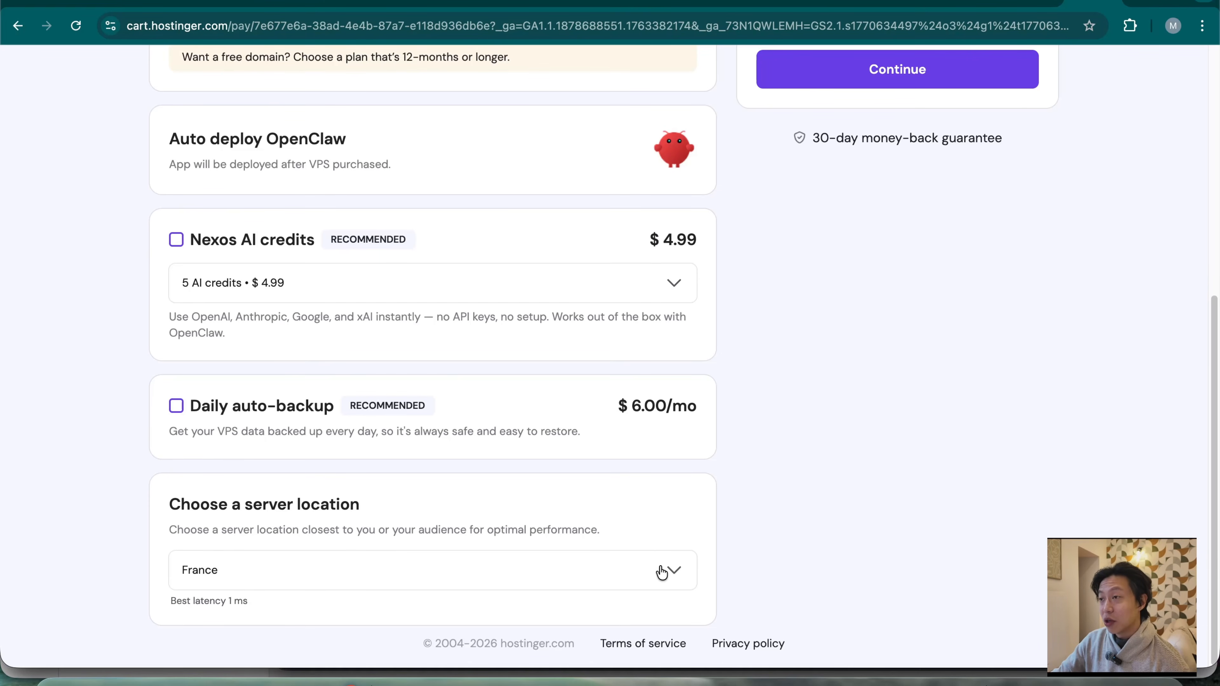
{"action": "left_click", "coordinate": [594, 580]}
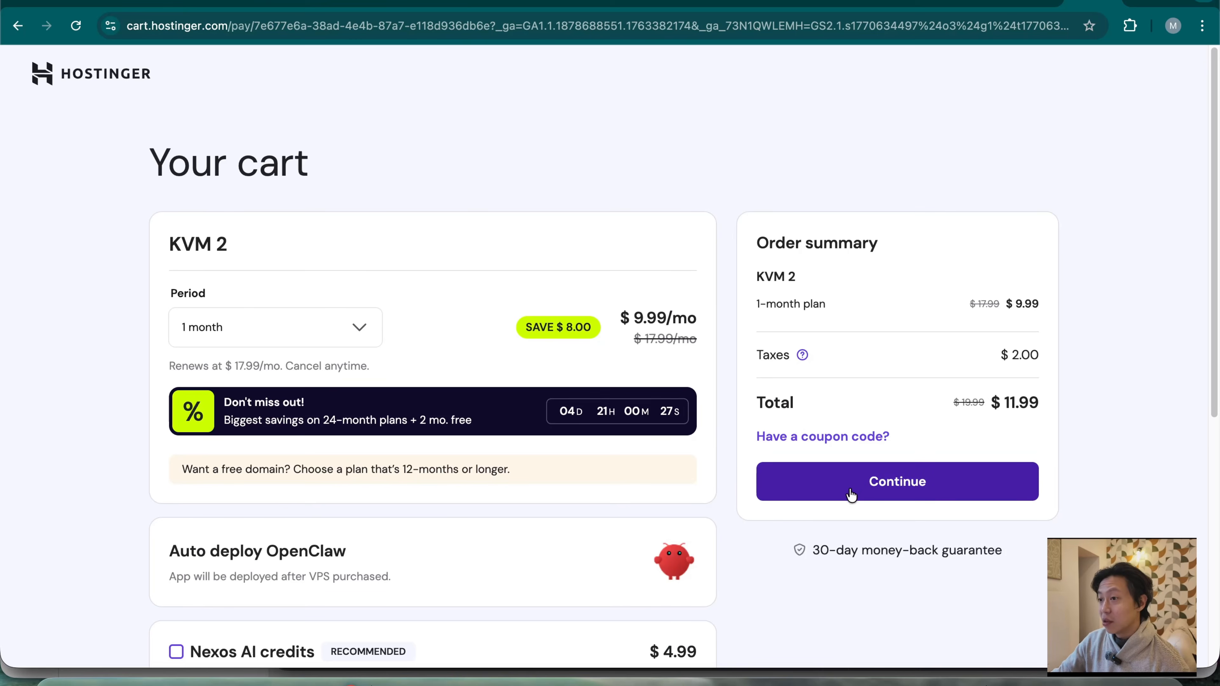
{"action": "left_click", "coordinate": [871, 482]}
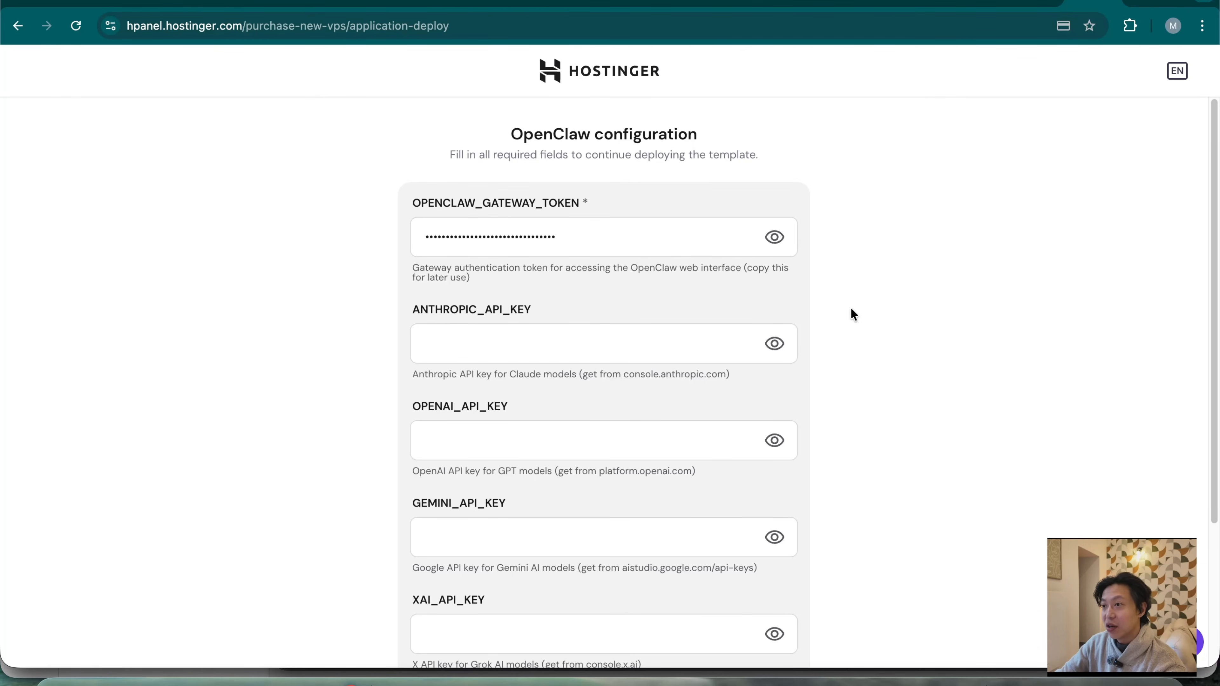
Step: Reveal the OpenClaw gateway token in the configuration form and copy it in full
{"action": "left_click", "coordinate": [775, 237]}
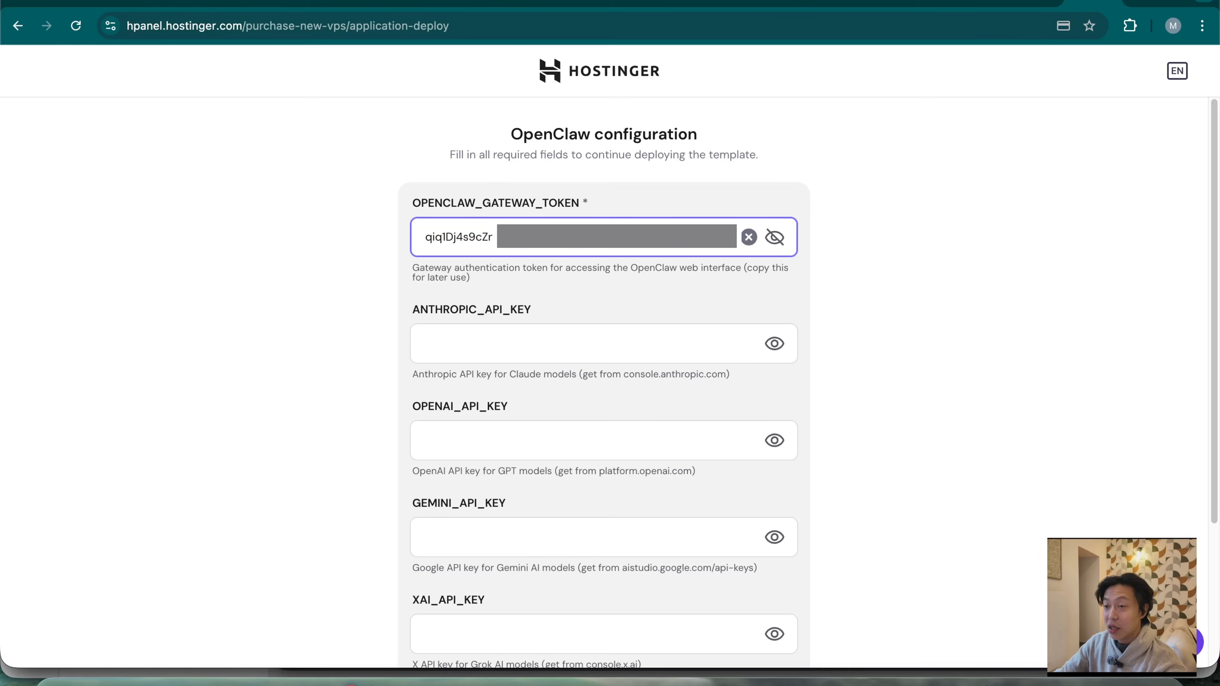
{"action": "key", "text": "super+a"}
{"action": "left_click", "coordinate": [673, 238]}
{"action": "key", "text": "super+a"}
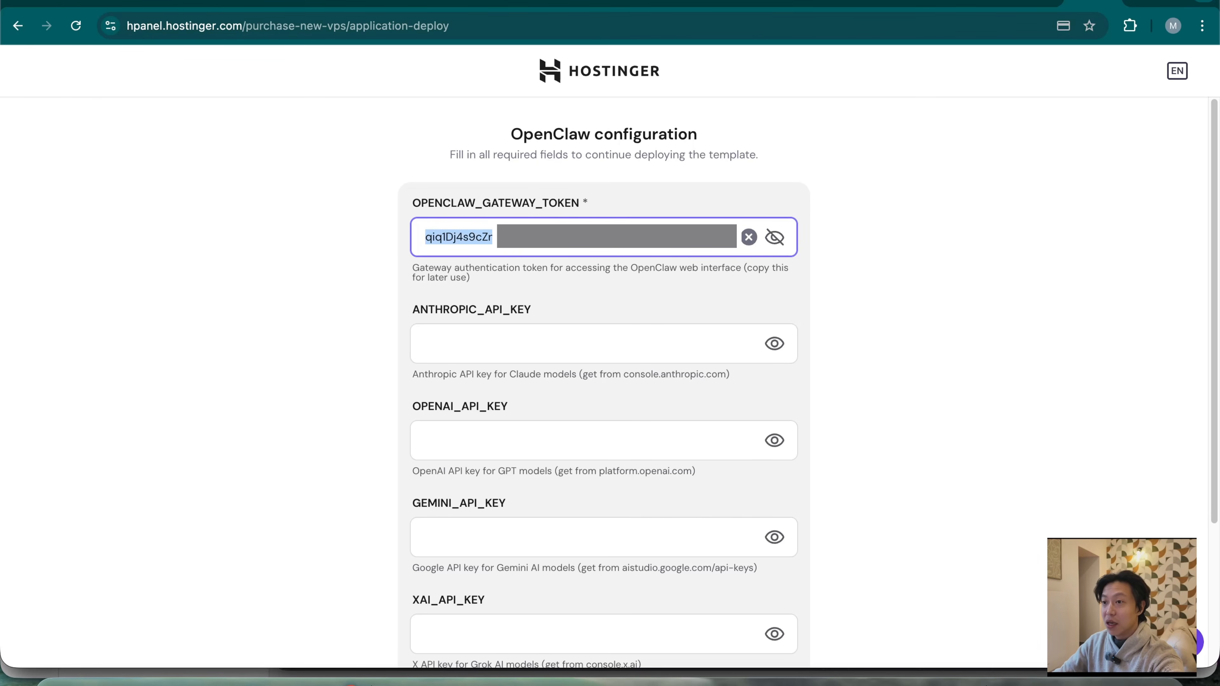
{"action": "left_click", "coordinate": [1013, 322]}
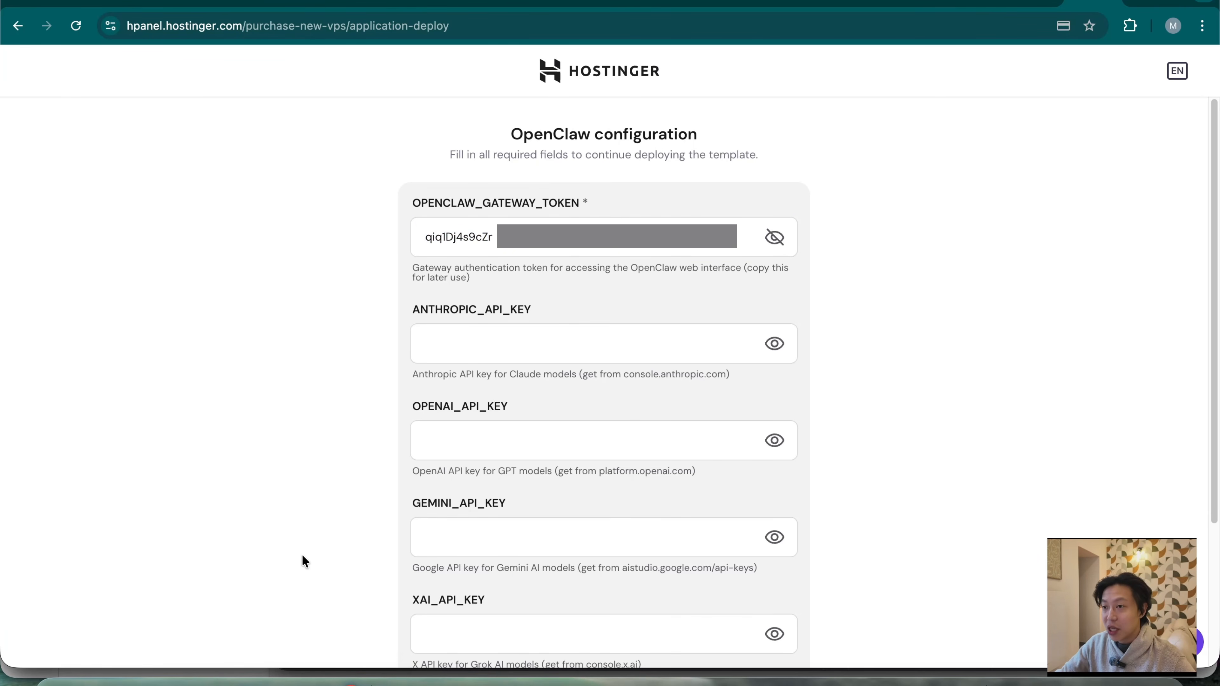
Step: Switch to the OpenAI platform and open the API keys page of the default project
{"action": "scroll", "coordinate": [302, 554], "scroll_direction": "down", "scroll_amount": 2}
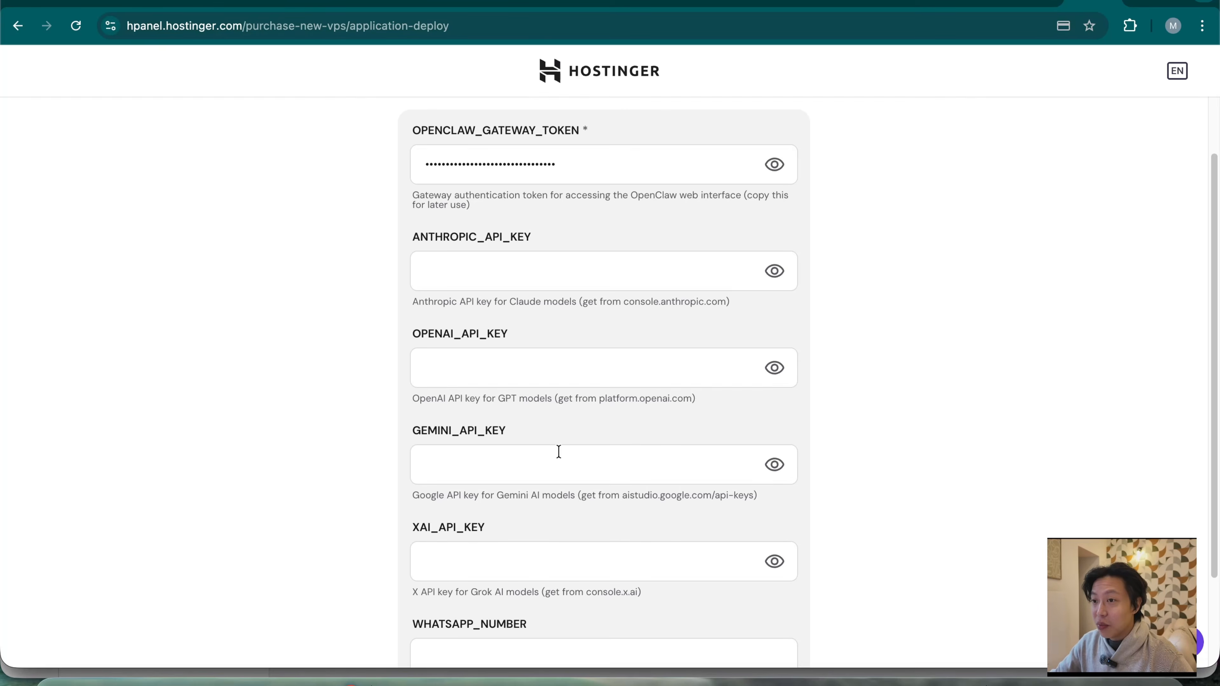
{"action": "scroll", "coordinate": [383, 580], "scroll_direction": "down", "scroll_amount": 2}
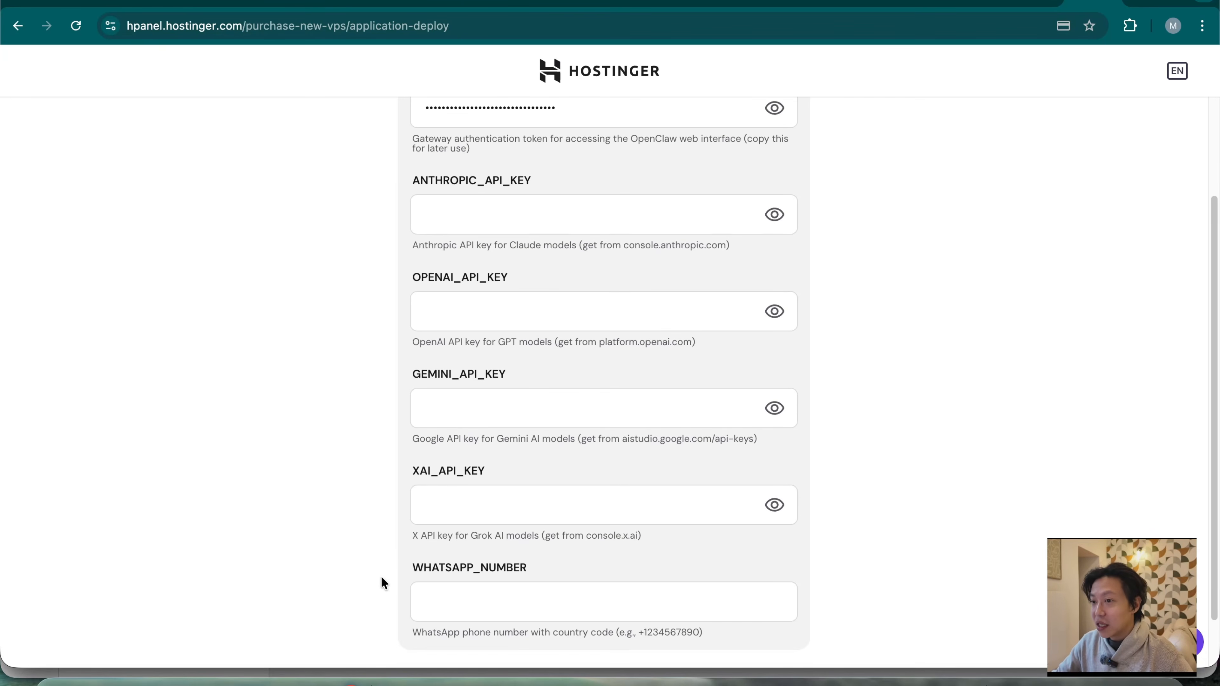
{"action": "scroll", "coordinate": [567, 254], "scroll_direction": "down", "scroll_amount": 2}
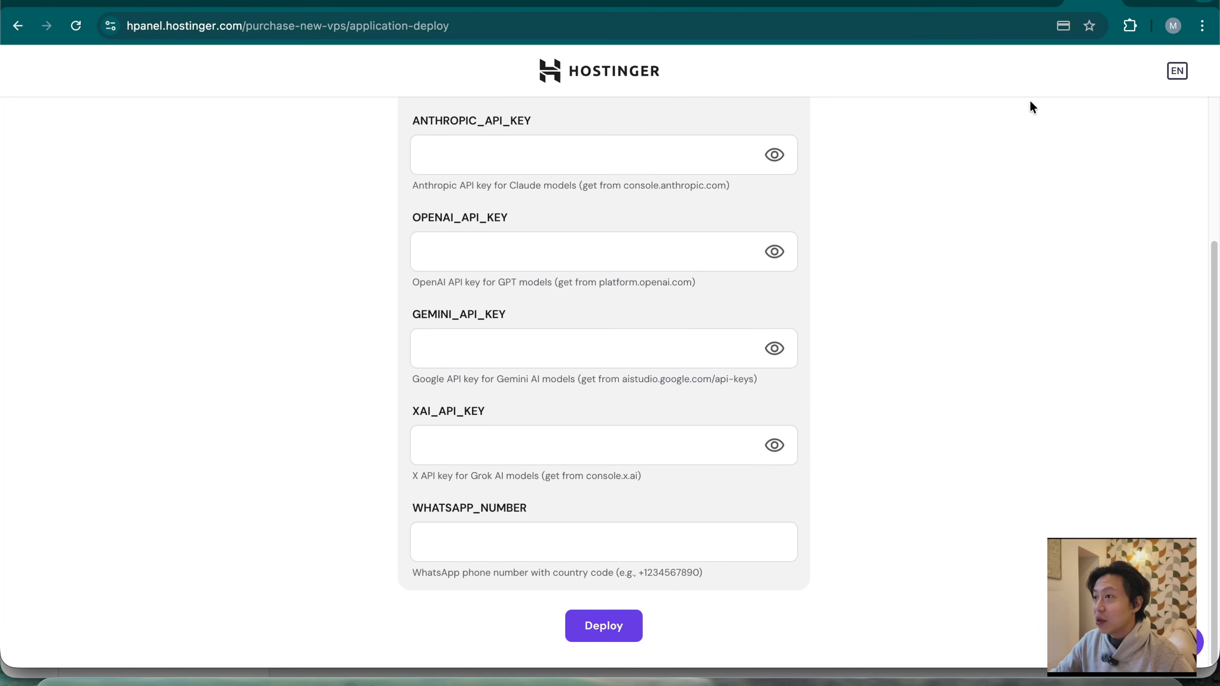
{"action": "left_click", "coordinate": [1032, 5]}
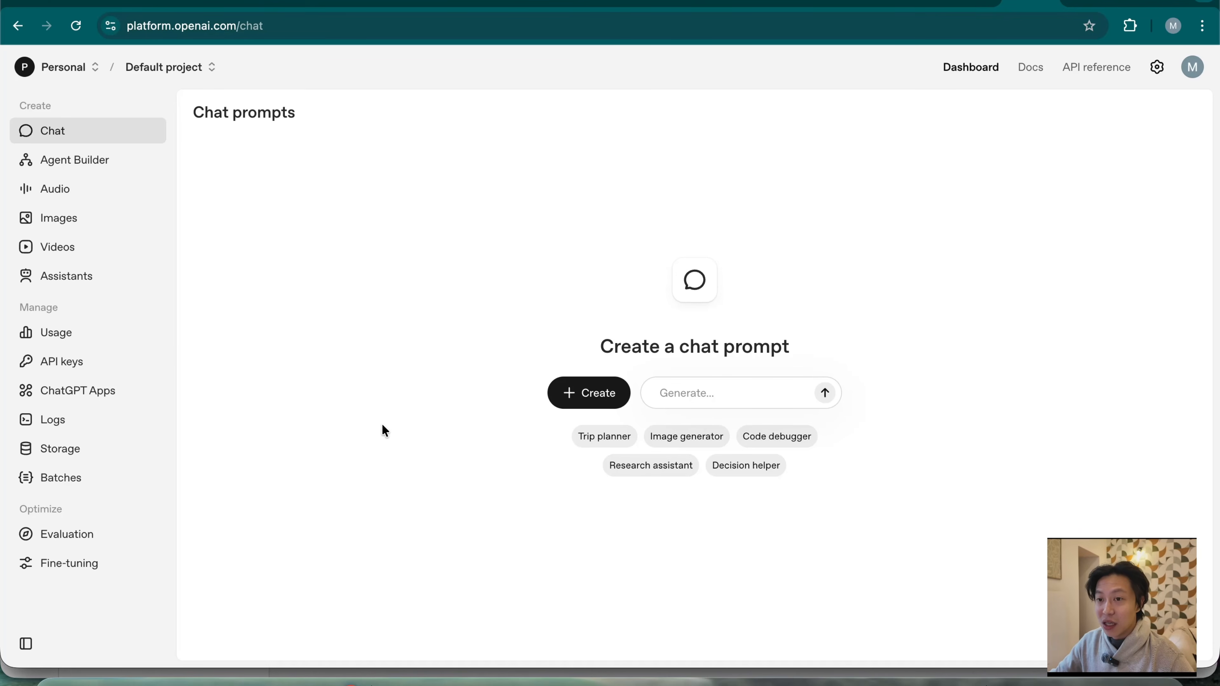
{"action": "left_click", "coordinate": [71, 369]}
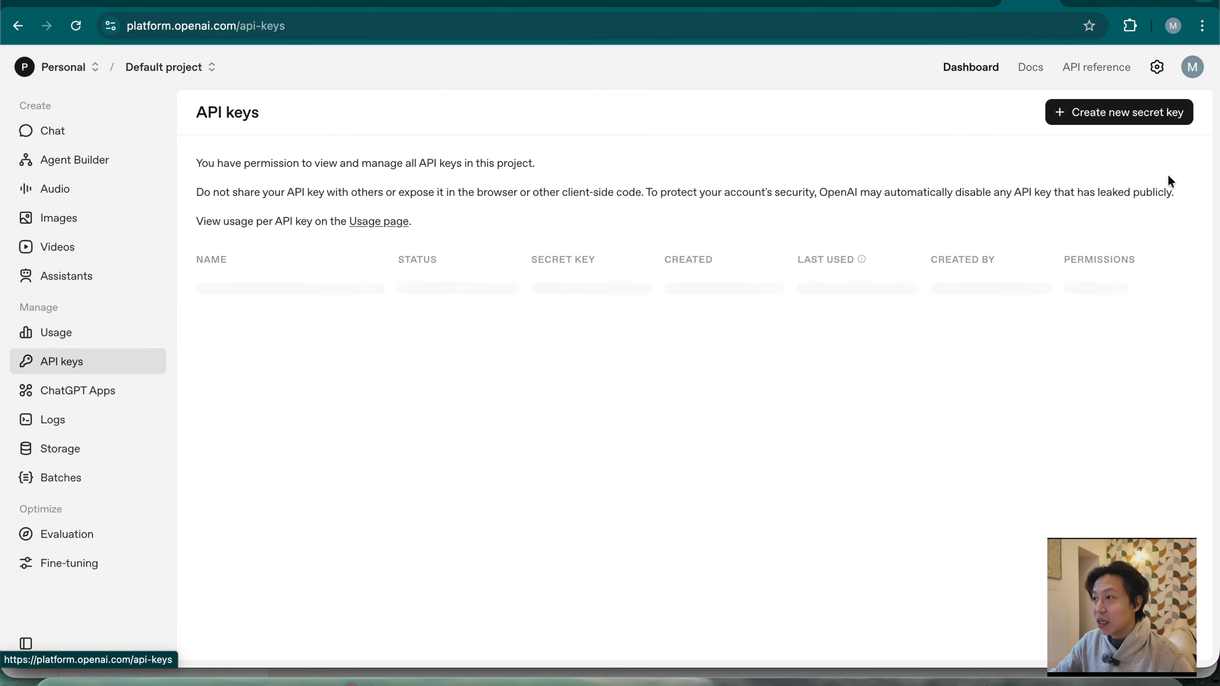
Step: Create a secret key named Openclaw_demo in the default project with all permissions, and copy the key
{"action": "left_click", "coordinate": [1121, 114]}
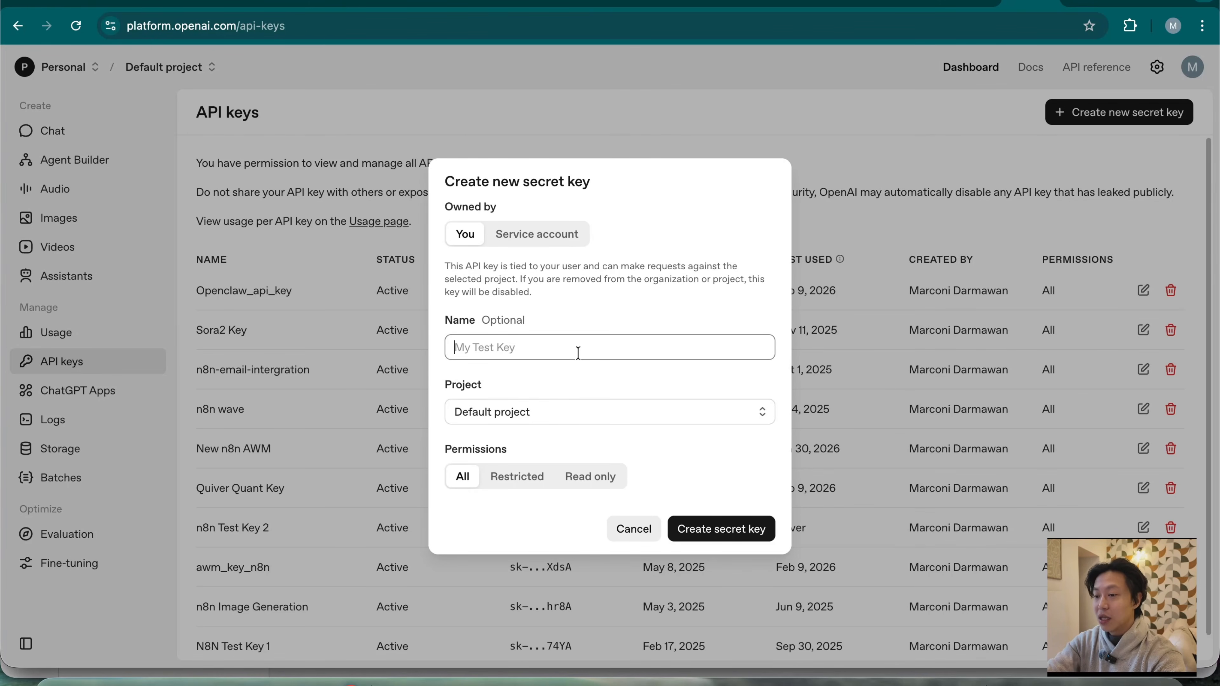
{"action": "type", "text": "Openclaw"}
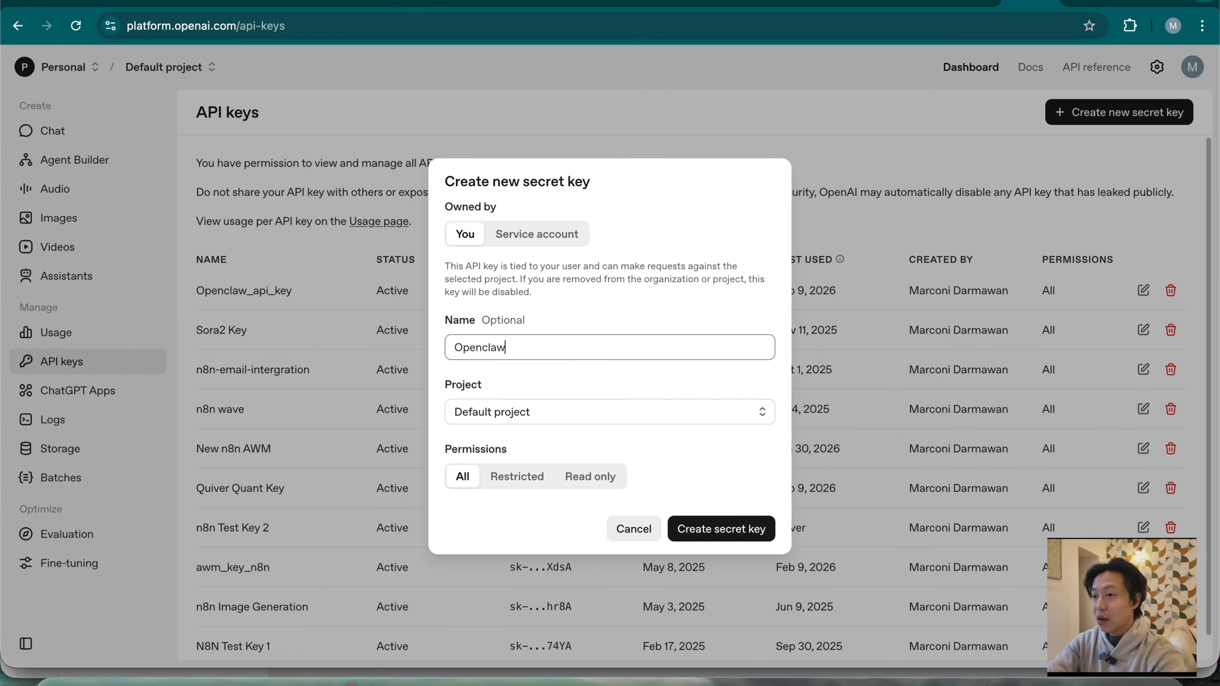
{"action": "type", "text": "_demo"}
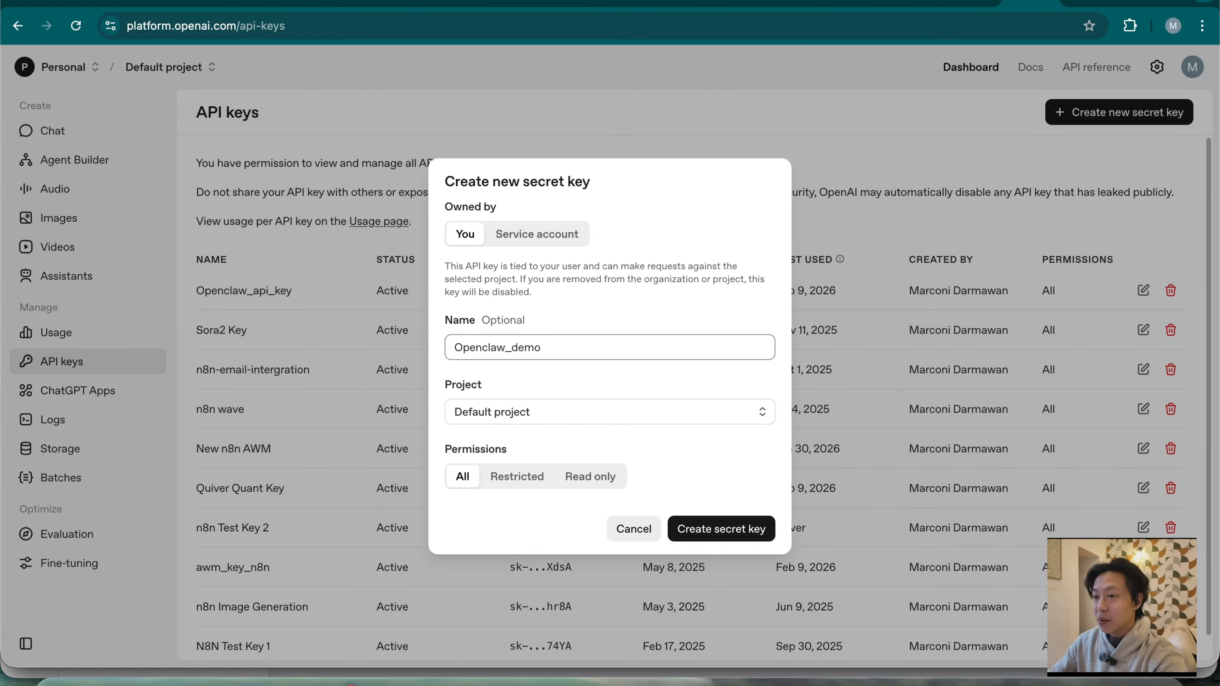
{"action": "left_click", "coordinate": [735, 535]}
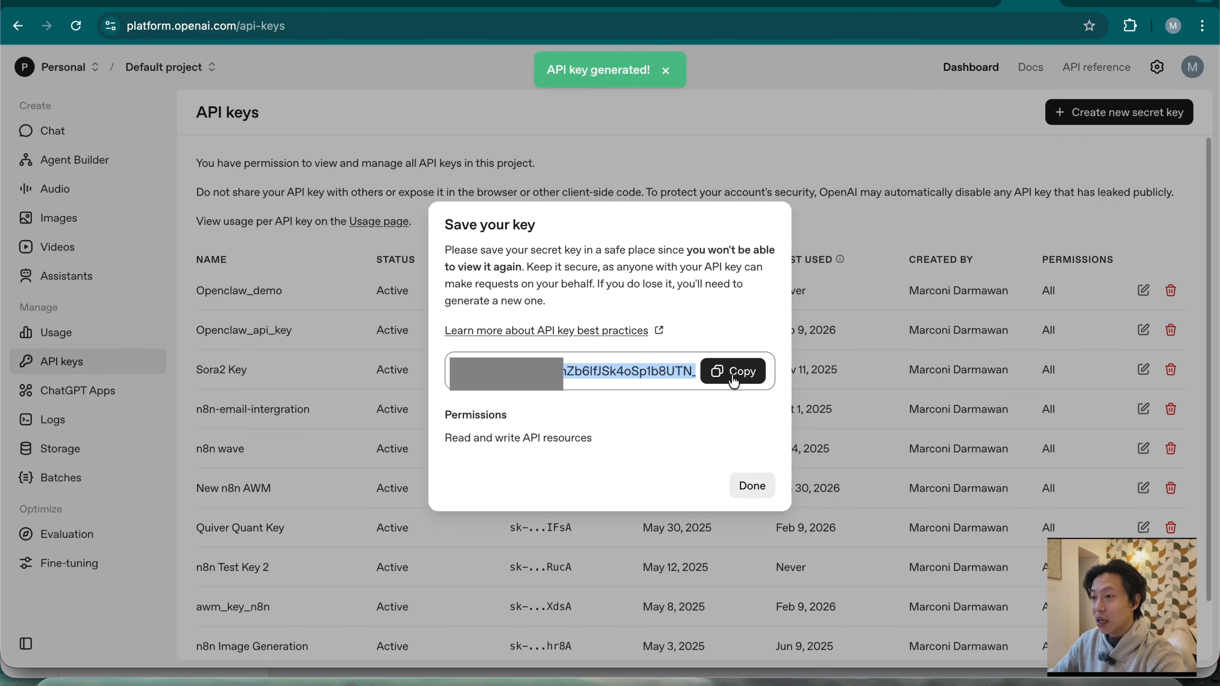
{"action": "left_click", "coordinate": [745, 380]}
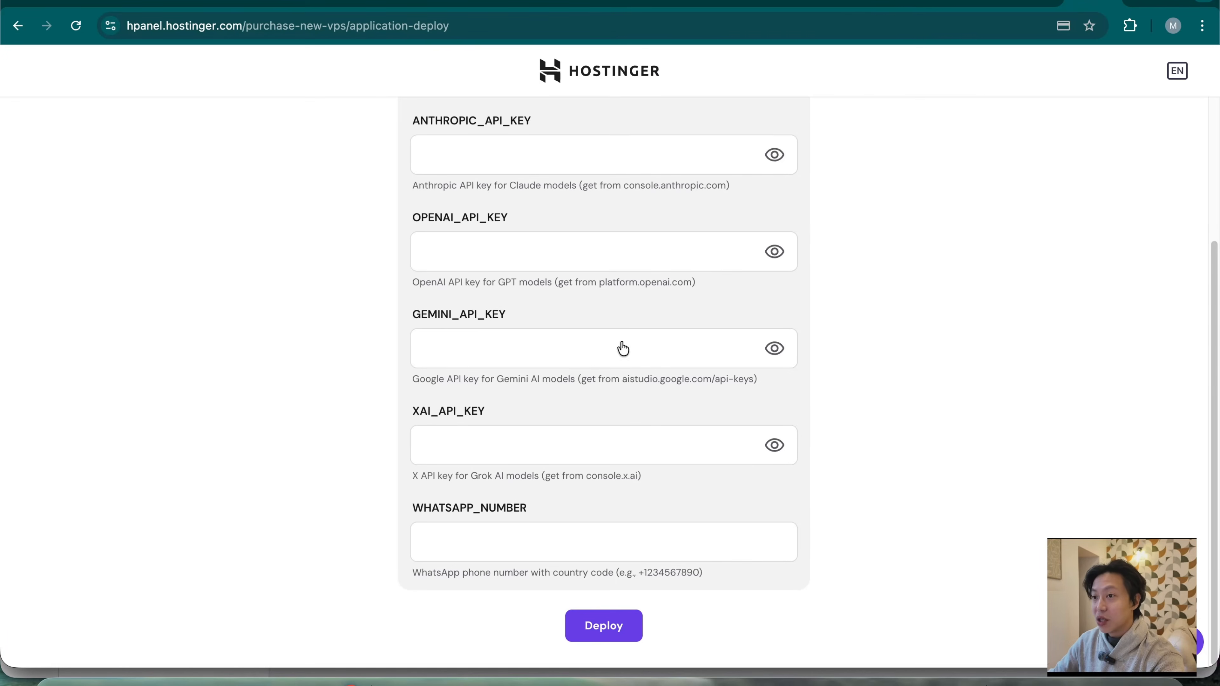
Step: Paste the OpenAI API key into the OPENAI_API_KEY field of Hostinger's OpenClaw configuration and deploy it
{"action": "scroll", "coordinate": [380, 384], "scroll_direction": "up", "scroll_amount": 1}
{"action": "scroll", "coordinate": [379, 405], "scroll_direction": "down", "scroll_amount": 2}
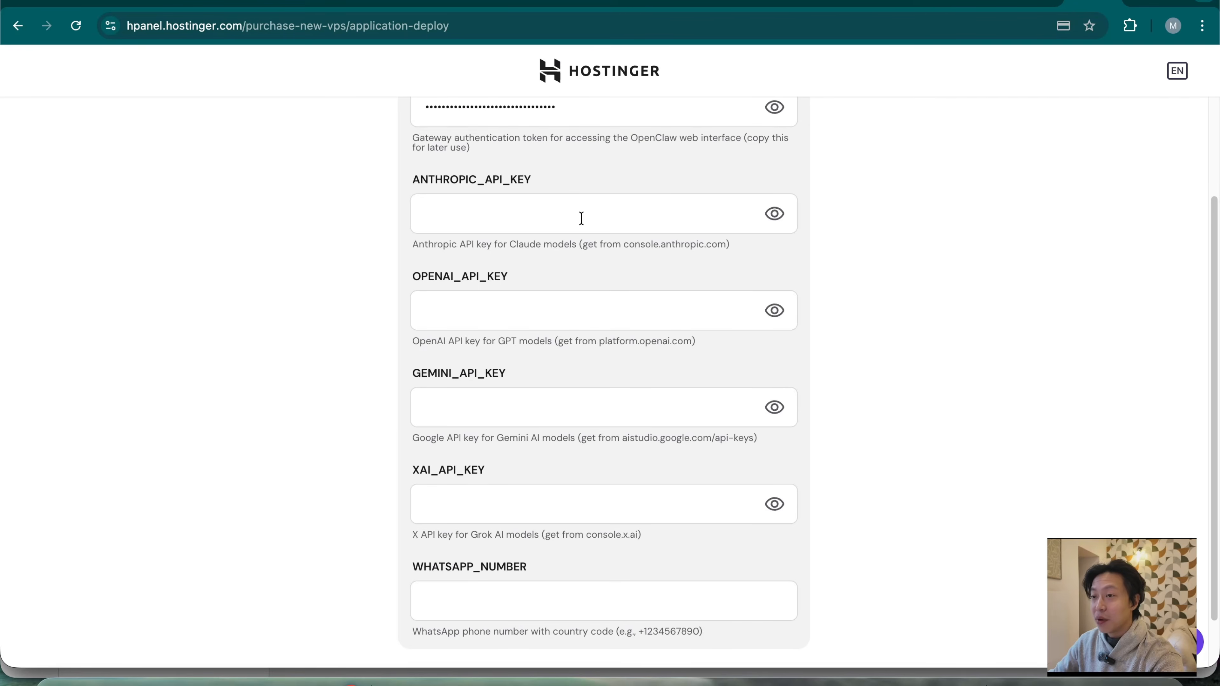
{"action": "left_click", "coordinate": [582, 315]}
{"action": "key", "text": "super+v"}
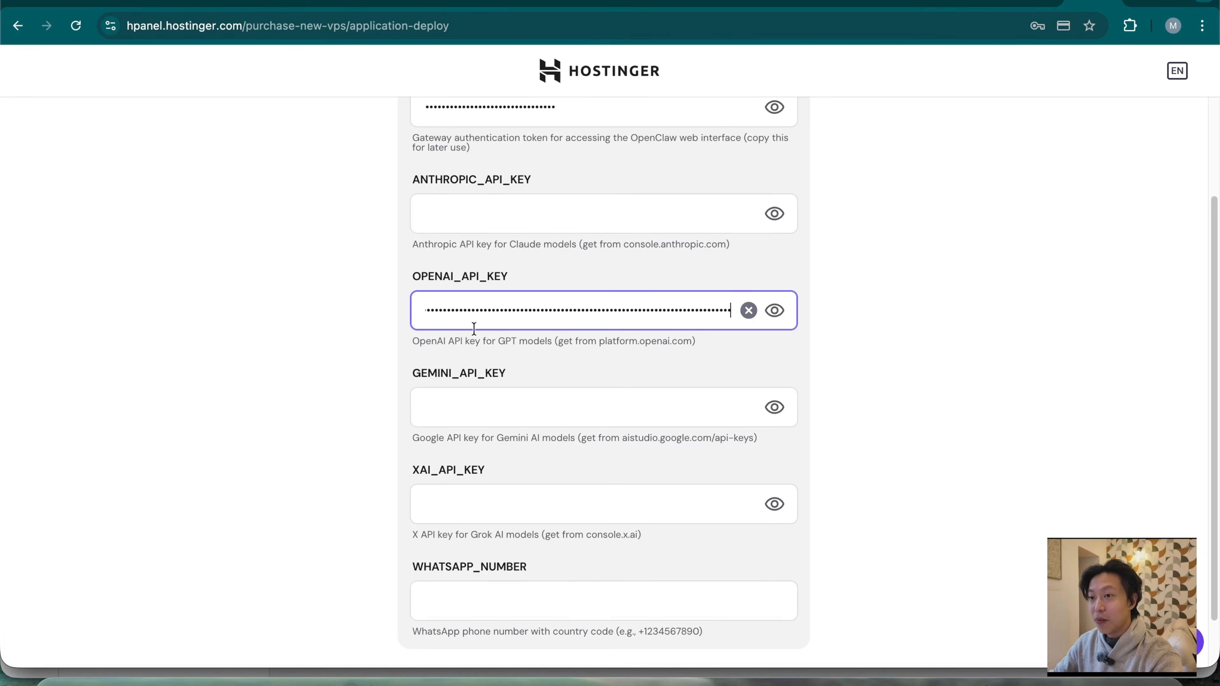
{"action": "left_click", "coordinate": [308, 461]}
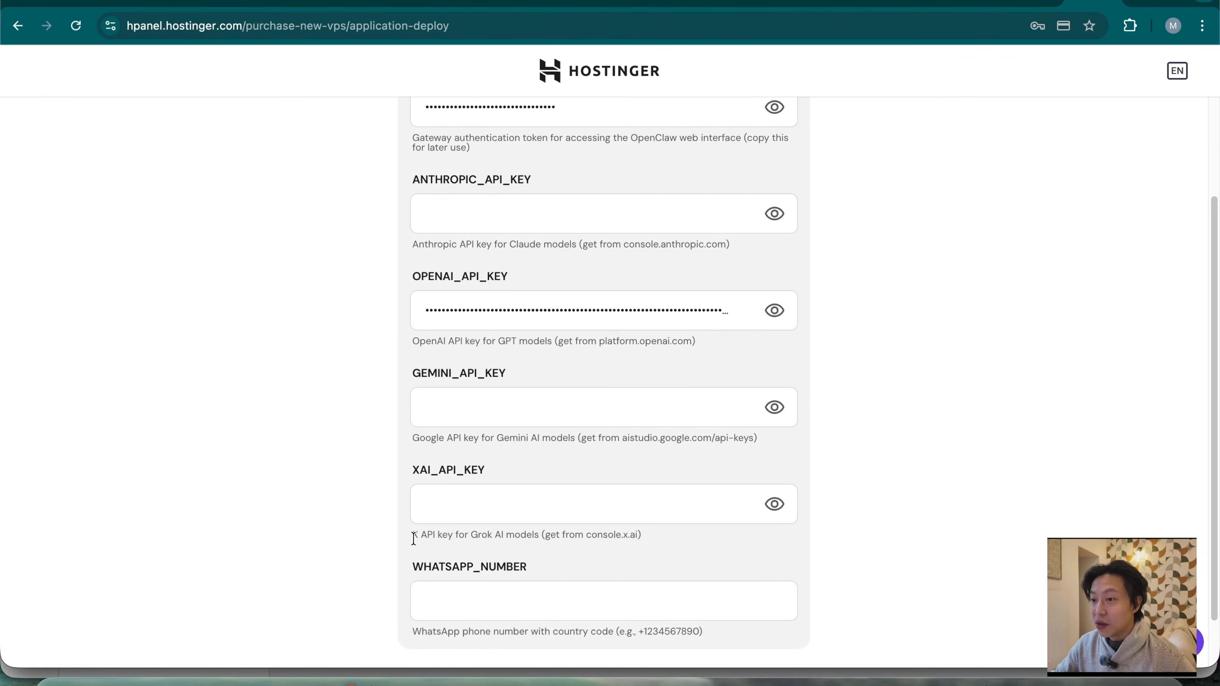
{"action": "scroll", "coordinate": [370, 550], "scroll_direction": "down", "scroll_amount": 1}
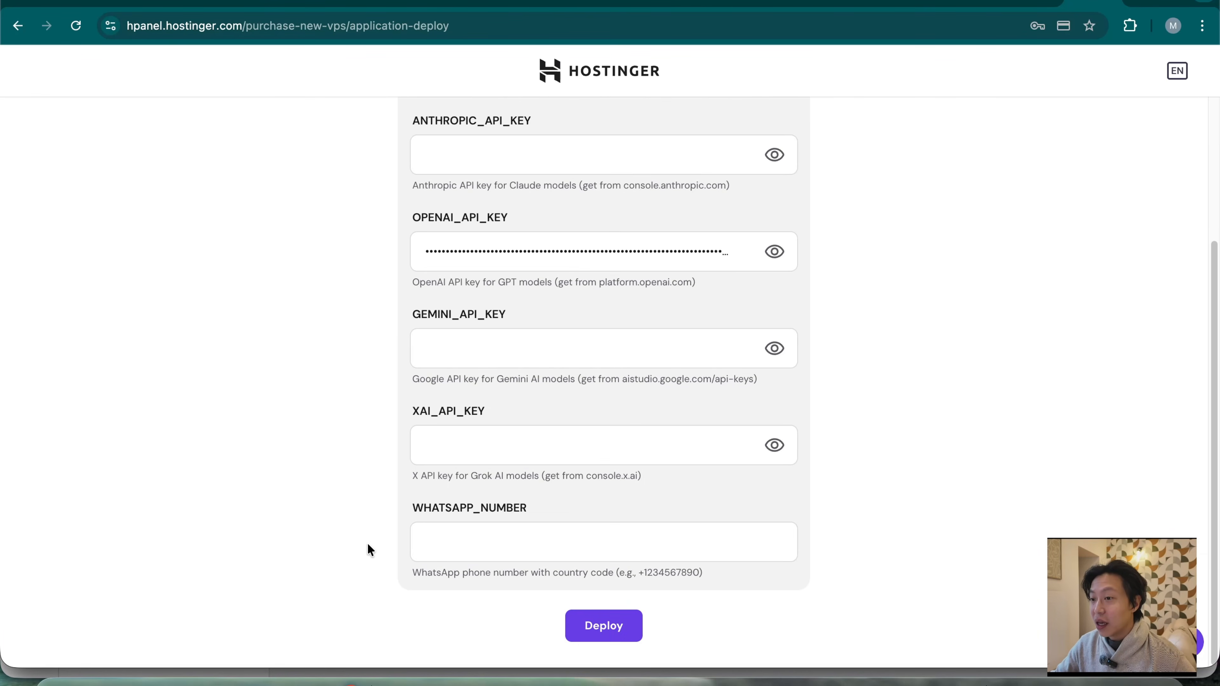
{"action": "left_click", "coordinate": [615, 633]}
Step: Answer the VPS survey with prior managed VPS experience, personal reasons, and AI and machine learning, and save it
{"action": "left_click", "coordinate": [1162, 3]}
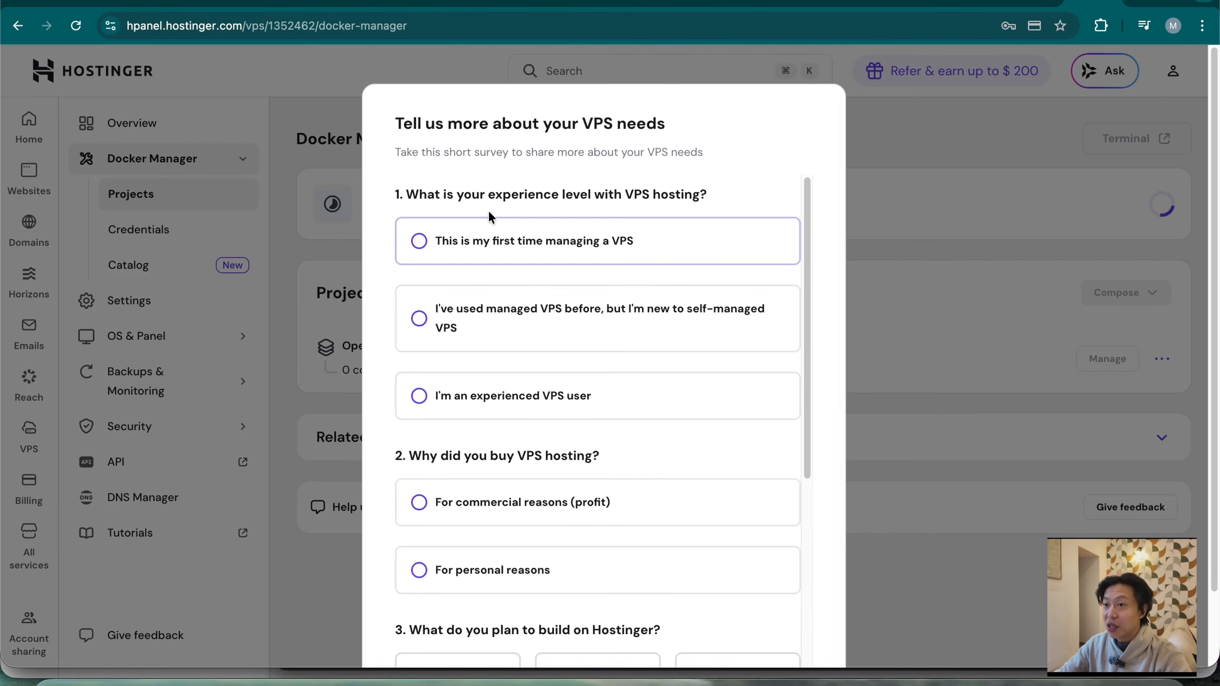
{"action": "scroll", "coordinate": [545, 341], "scroll_direction": "down", "scroll_amount": 6}
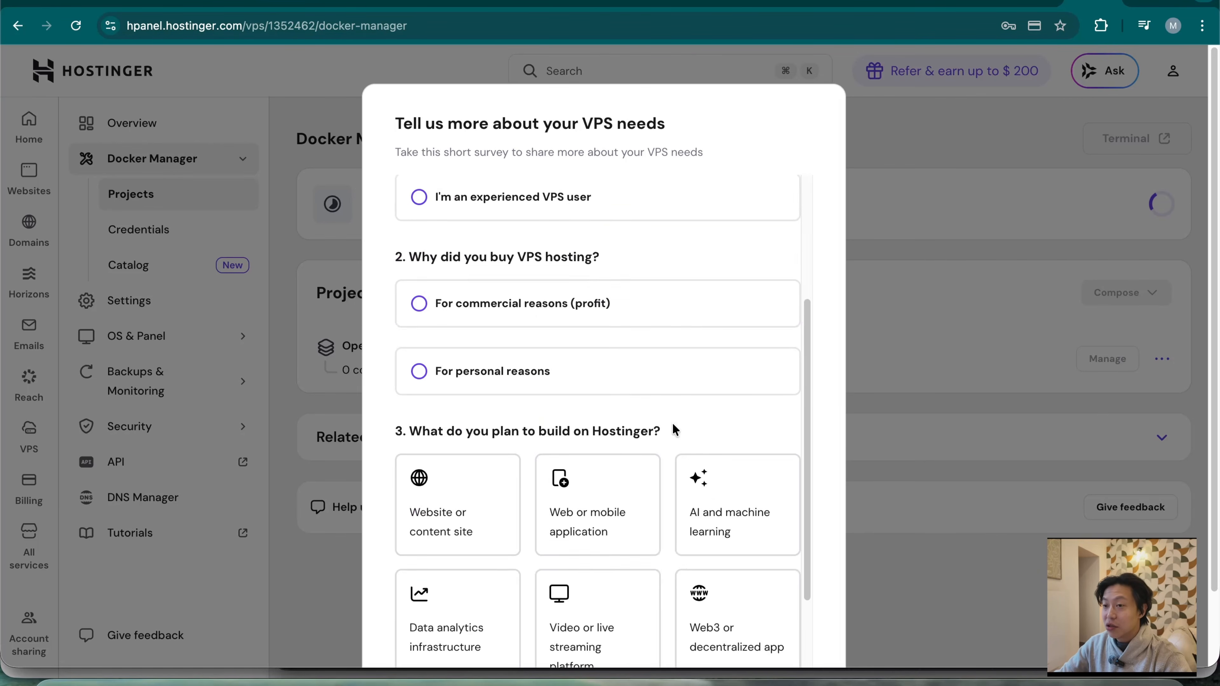
{"action": "scroll", "coordinate": [607, 381], "scroll_direction": "up", "scroll_amount": 3}
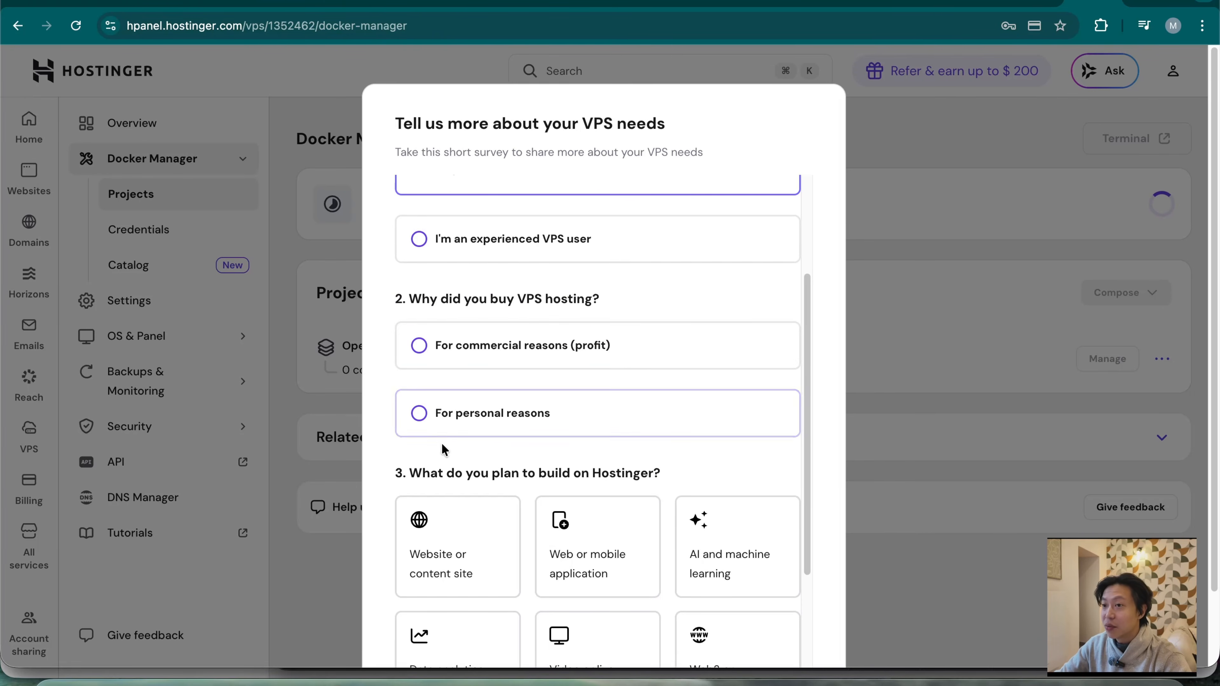
{"action": "left_click", "coordinate": [516, 427]}
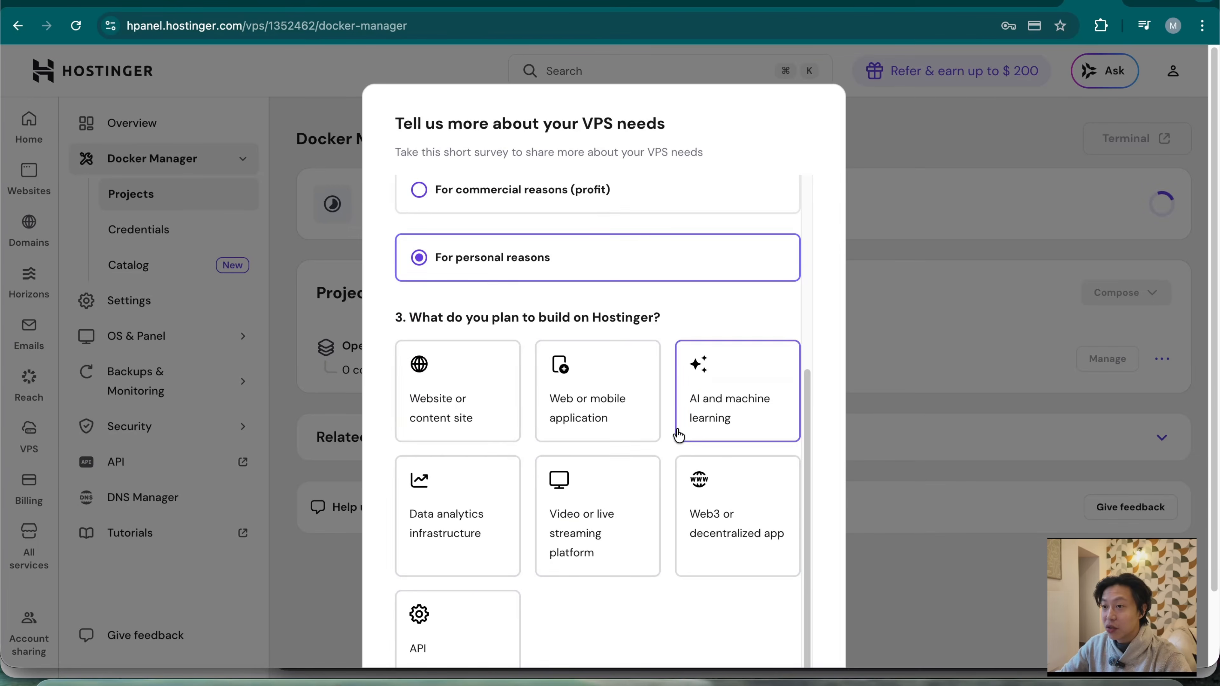
{"action": "scroll", "coordinate": [600, 593], "scroll_direction": "down", "scroll_amount": 3}
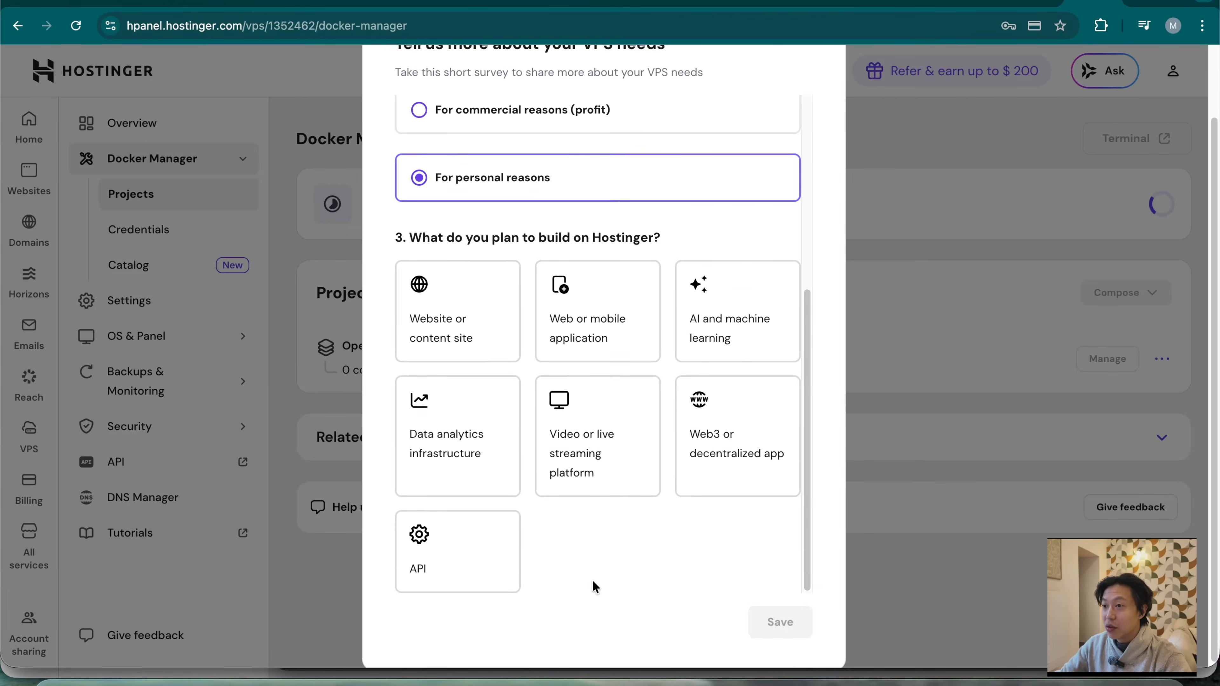
{"action": "left_click", "coordinate": [721, 349]}
{"action": "left_click", "coordinate": [778, 631]}
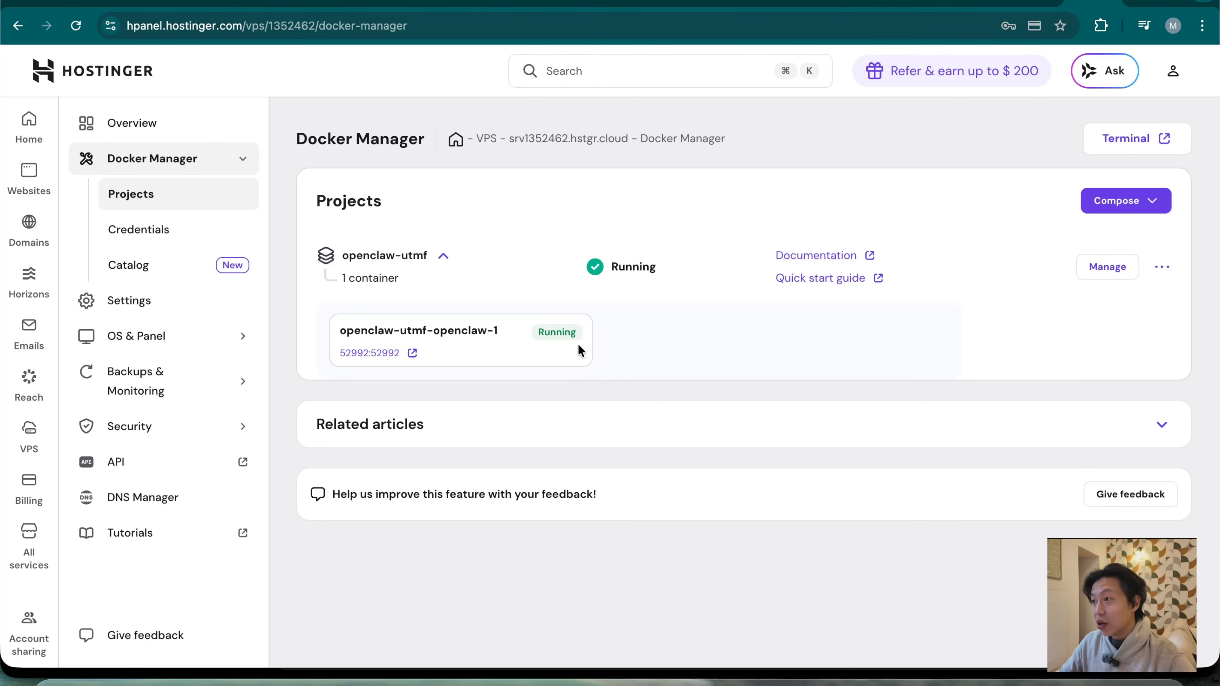
Step: Redeploy the openclaw-utmf project from its Compose configuration and open its container's web interface on port 52992
{"action": "left_click", "coordinate": [1105, 275]}
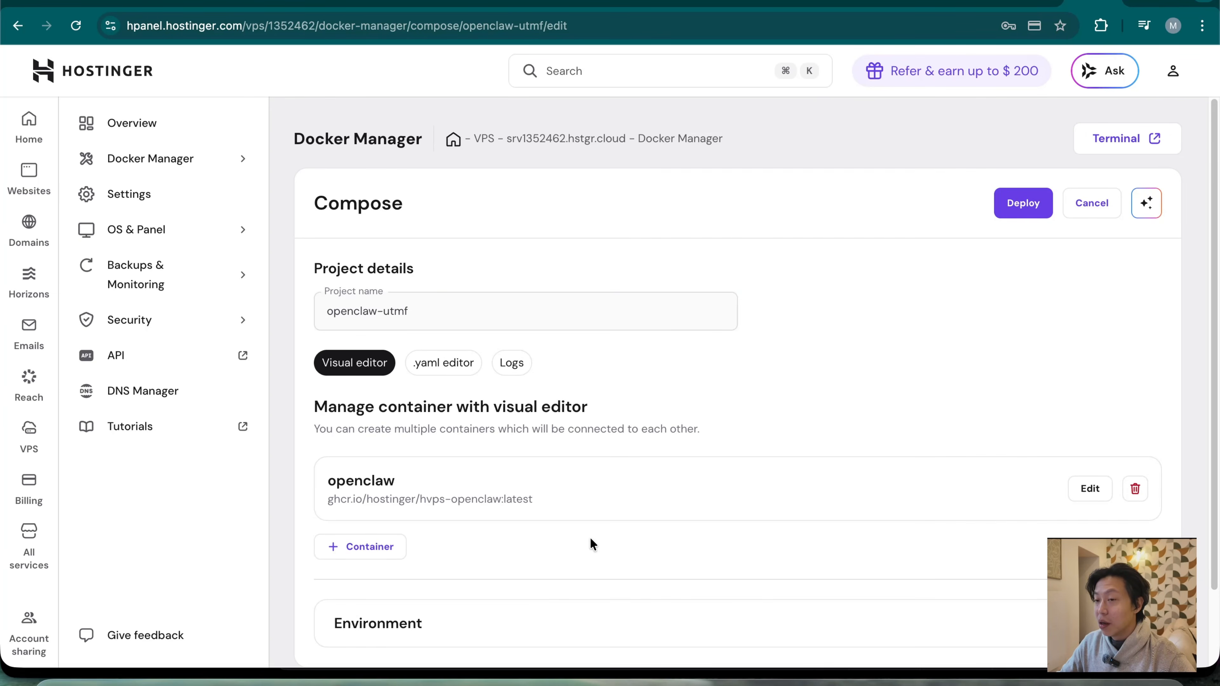
{"action": "left_click", "coordinate": [1030, 202]}
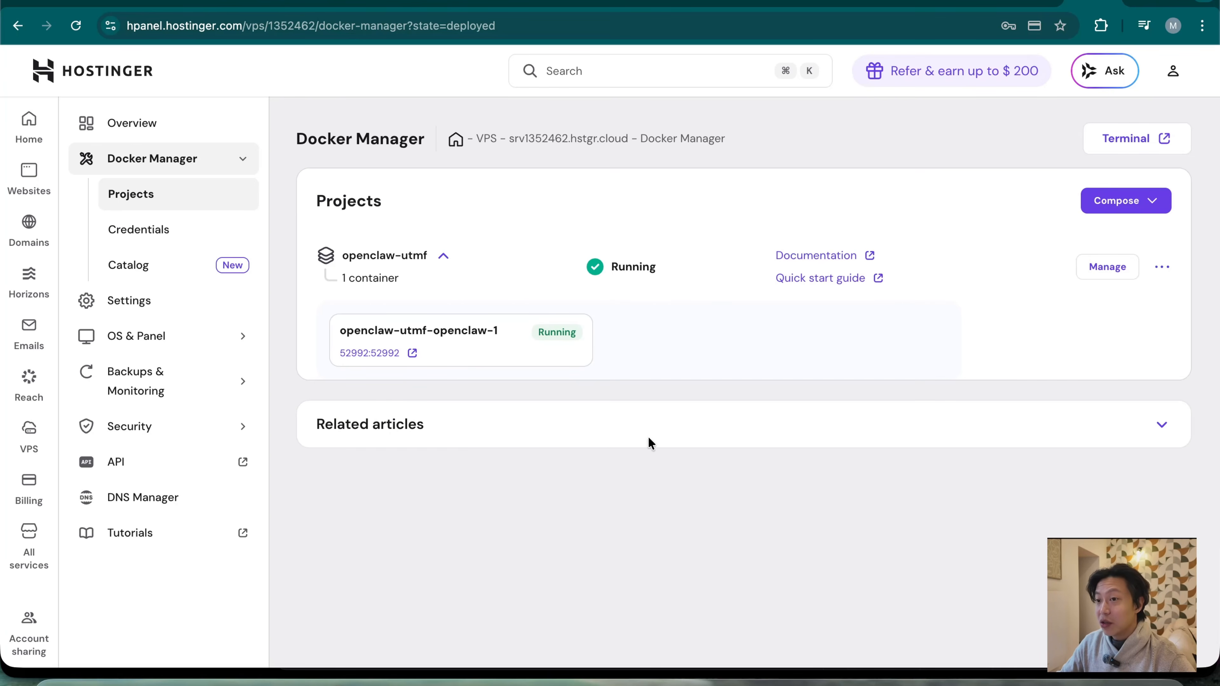
{"action": "left_click", "coordinate": [388, 356]}
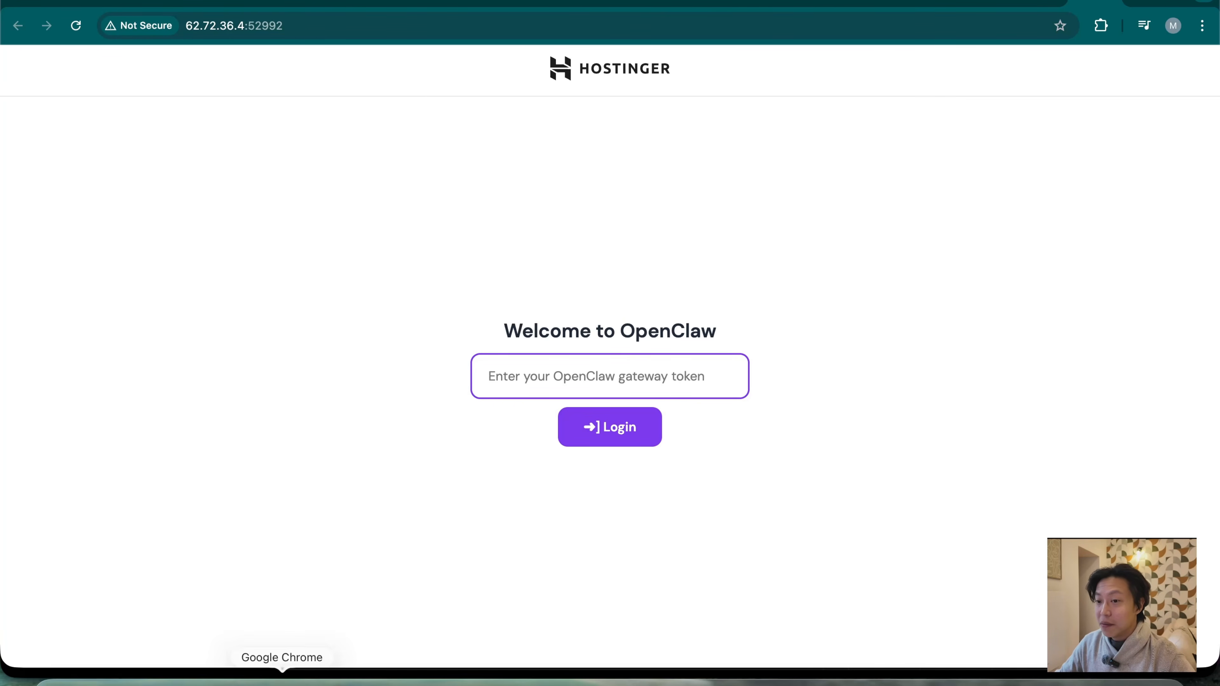
Step: Log in to OpenClaw with the copied gateway token and dismiss the browser's offer to save the password
{"action": "key", "text": "super+v"}
{"action": "left_click", "coordinate": [619, 435]}
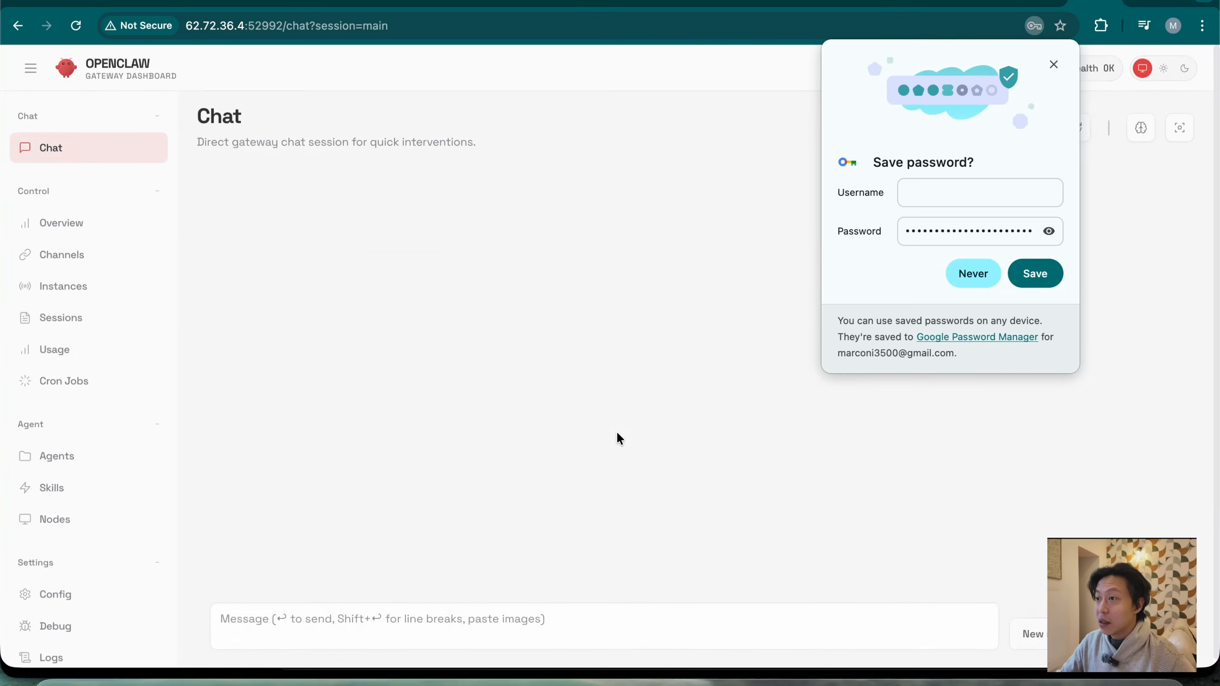
{"action": "left_click", "coordinate": [1056, 66]}
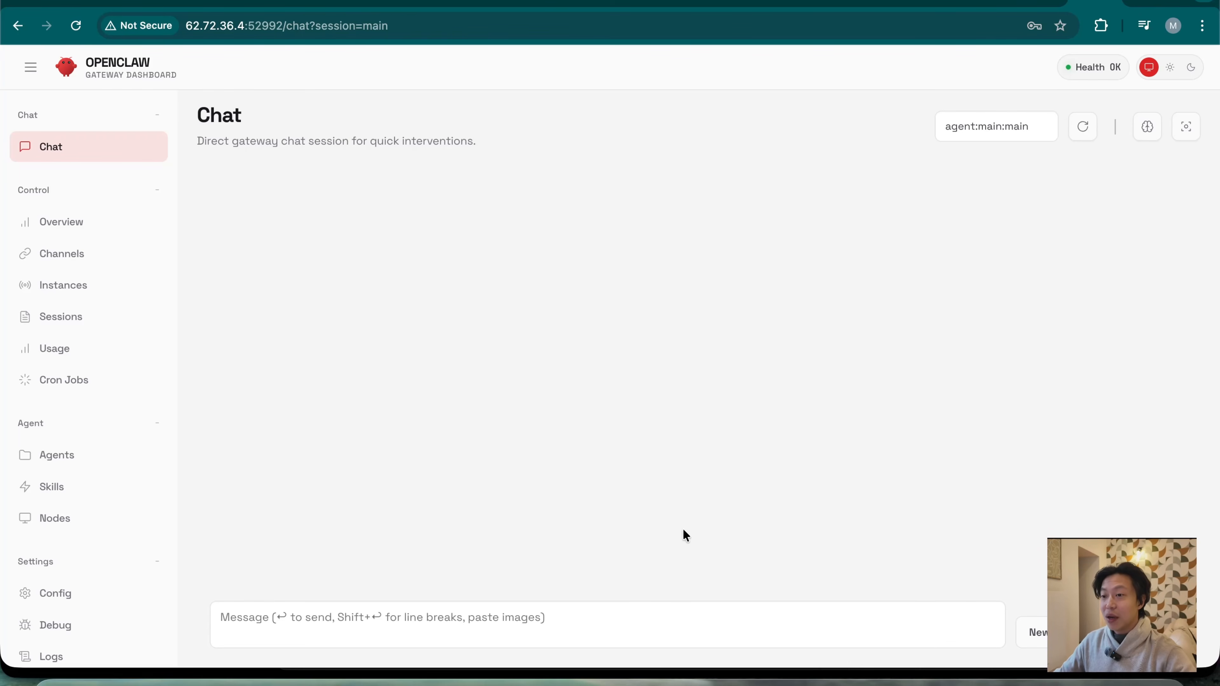
Step: Send the message "hi" in the OpenClaw gateway chat
{"action": "left_click", "coordinate": [668, 607]}
{"action": "type", "text": "hi"}
{"action": "key", "text": "Return"}
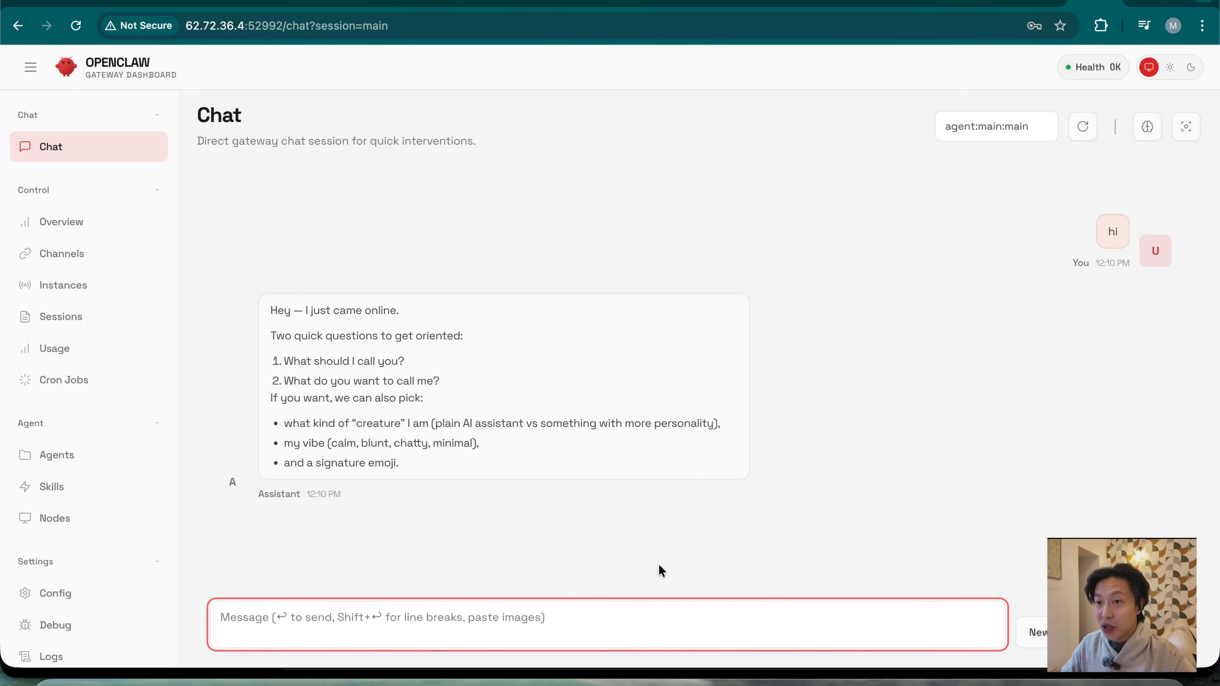
Step: Ask the assistant "what llm are you running on?" in the gateway chat and read through its reply
{"action": "type", "text": "wha"}
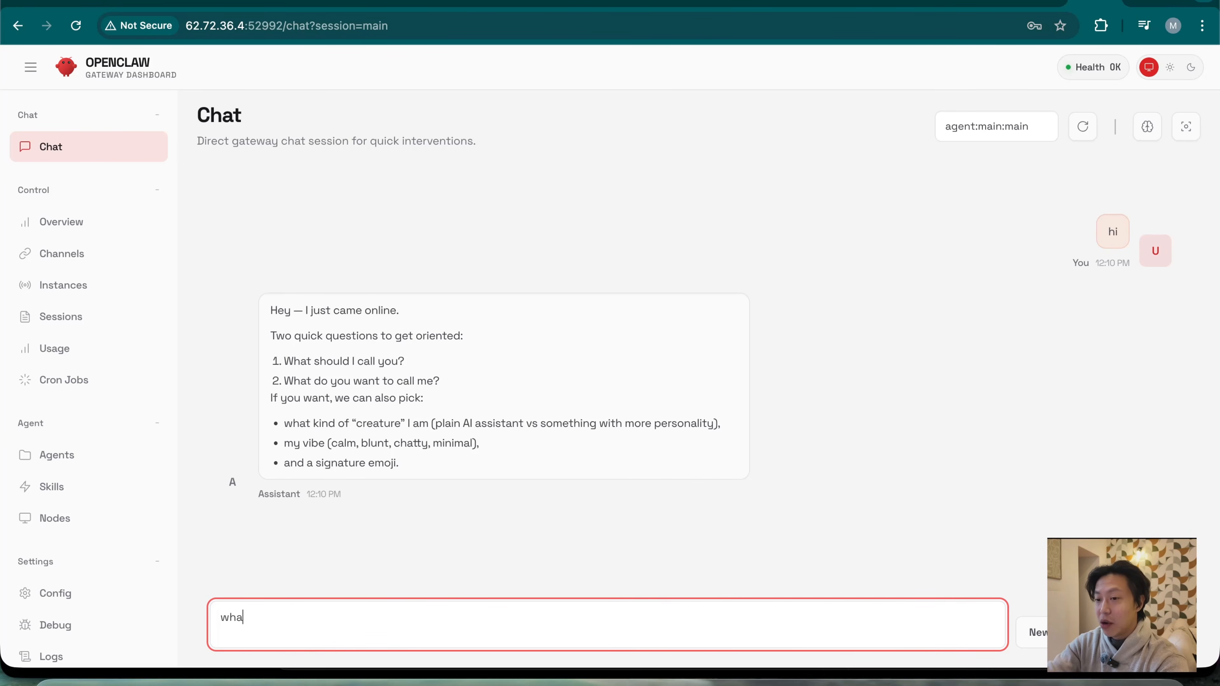
{"action": "type", "text": "t llm are you "}
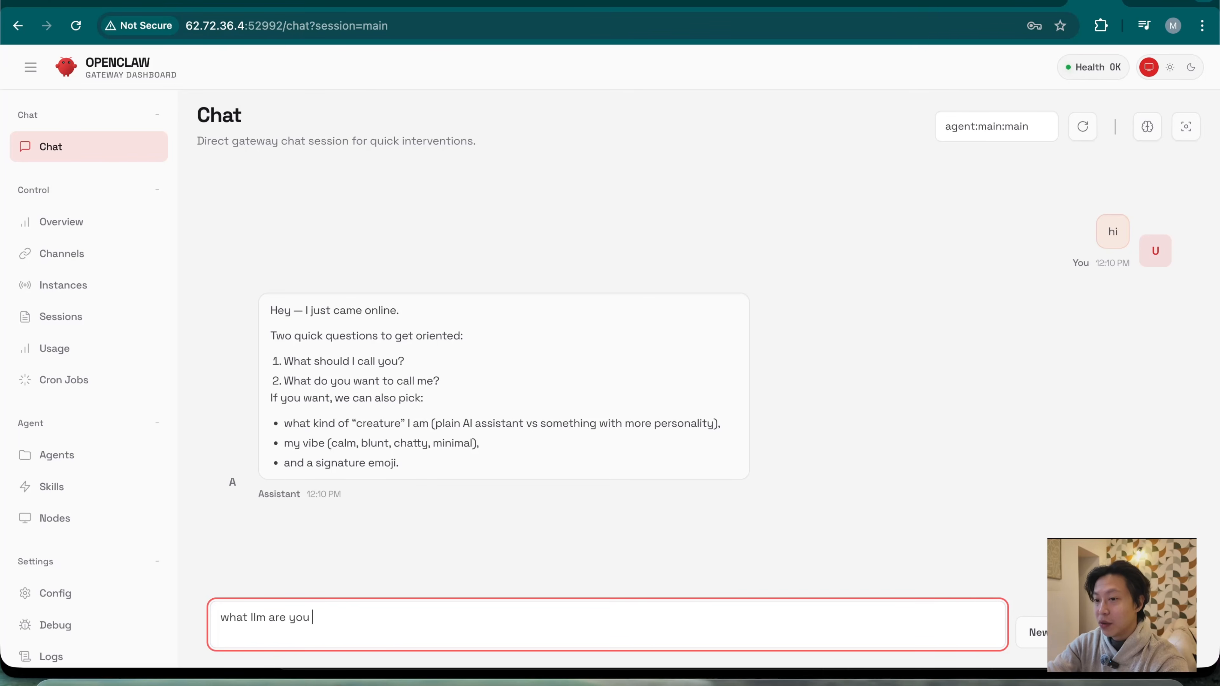
{"action": "type", "text": "running on?"}
{"action": "key", "text": "Return"}
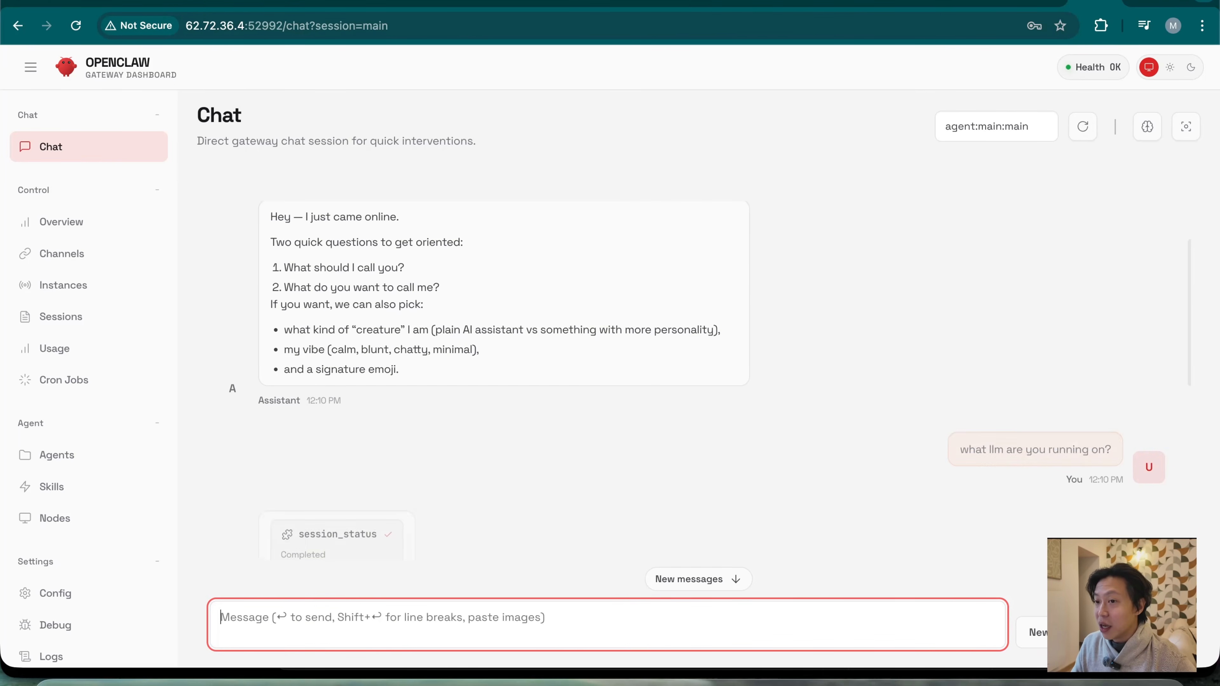
{"action": "scroll", "coordinate": [634, 495], "scroll_direction": "up", "scroll_amount": 2}
{"action": "scroll", "coordinate": [637, 497], "scroll_direction": "down", "scroll_amount": 6}
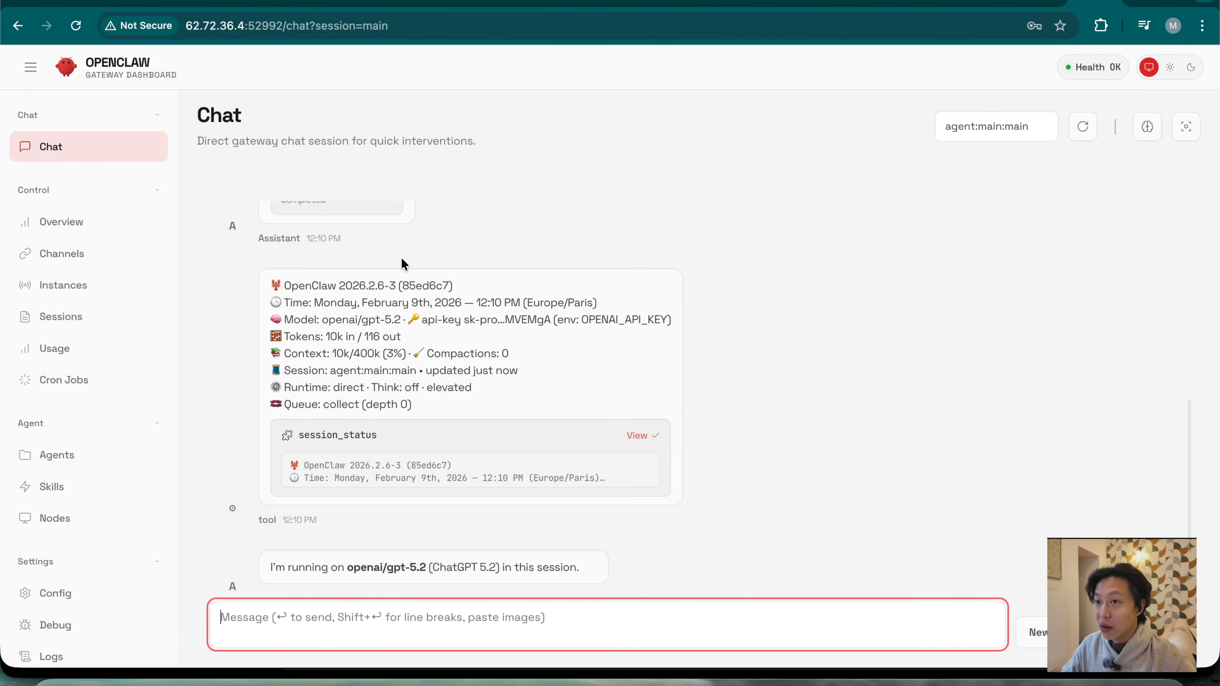
{"action": "scroll", "coordinate": [520, 439], "scroll_direction": "up", "scroll_amount": 2}
{"action": "scroll", "coordinate": [502, 505], "scroll_direction": "down", "scroll_amount": 3}
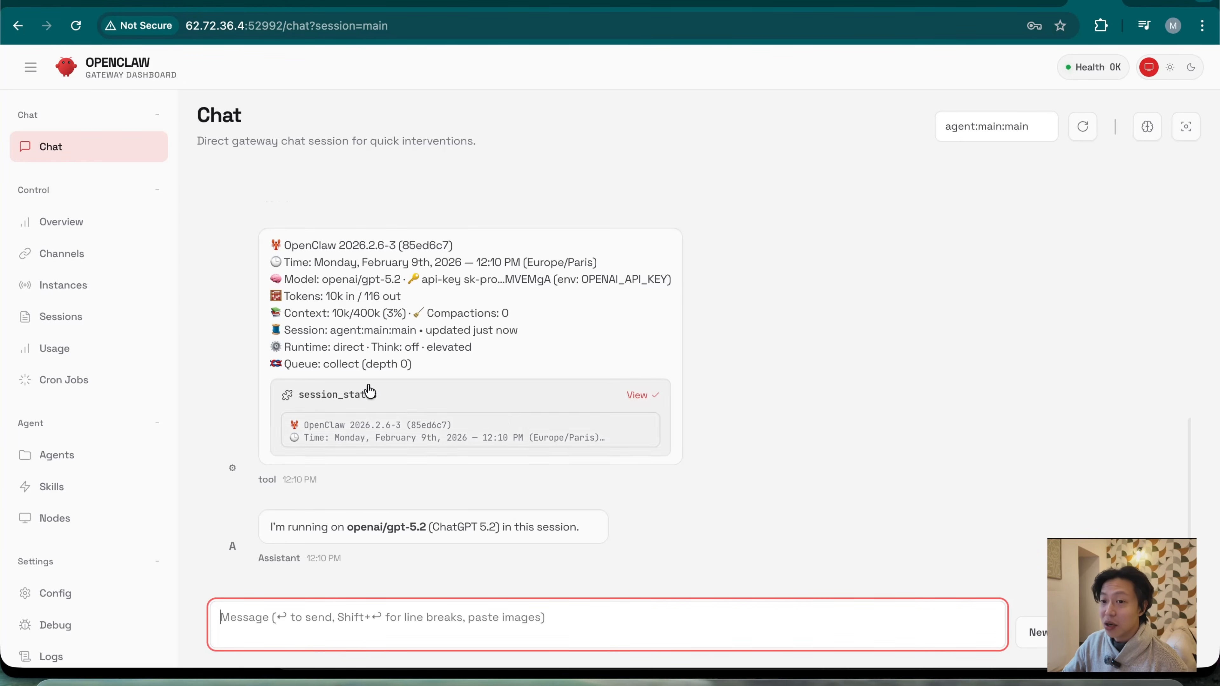
Step: Open the gateway's Config settings and switch them to the raw JSON5 view
{"action": "scroll", "coordinate": [115, 535], "scroll_direction": "down", "scroll_amount": 1}
{"action": "scroll", "coordinate": [114, 541], "scroll_direction": "down", "scroll_amount": 2}
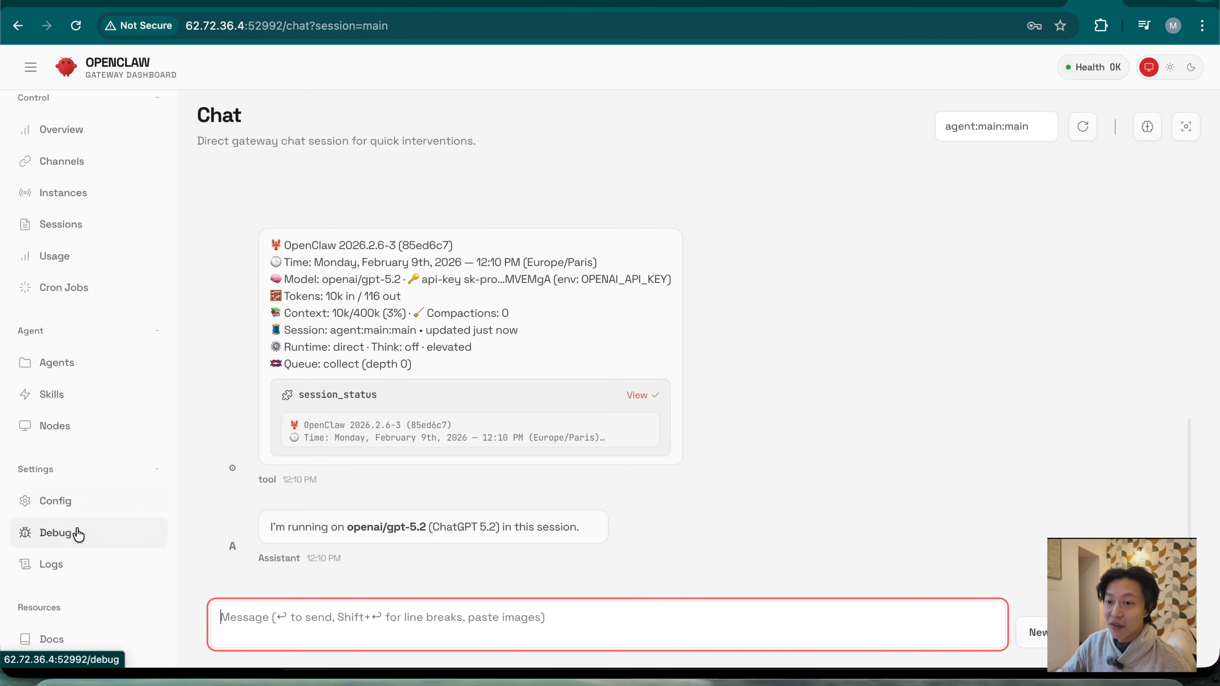
{"action": "left_click", "coordinate": [68, 505]}
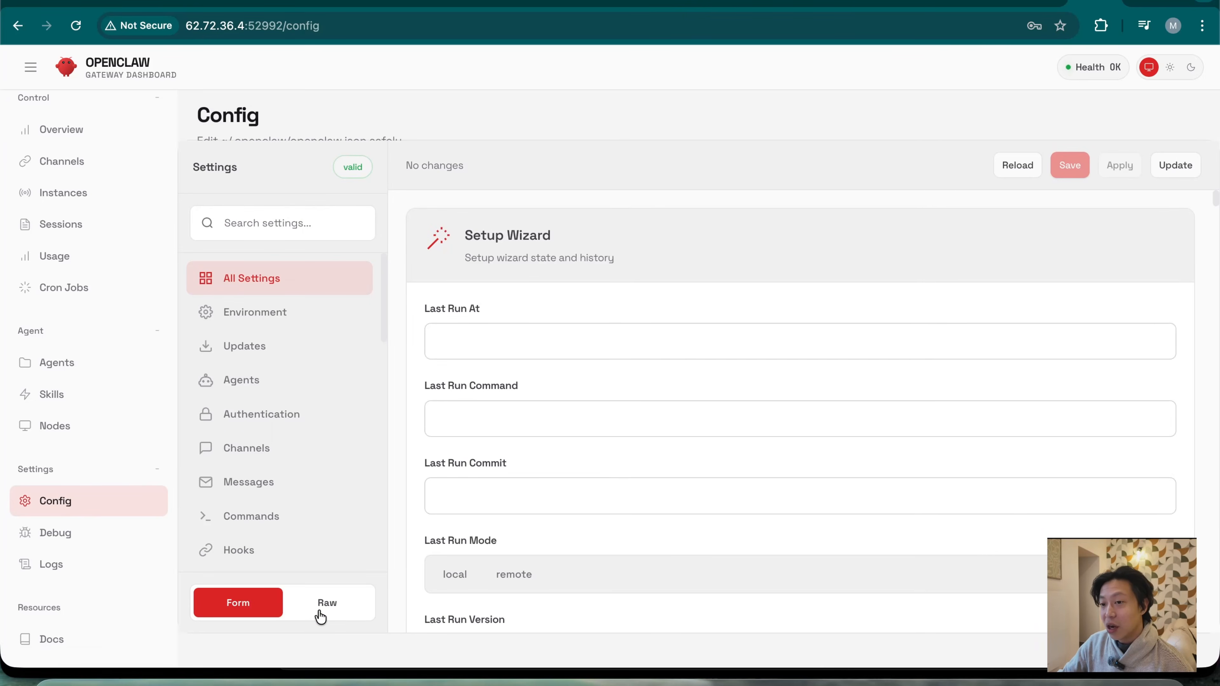
{"action": "left_click", "coordinate": [327, 606]}
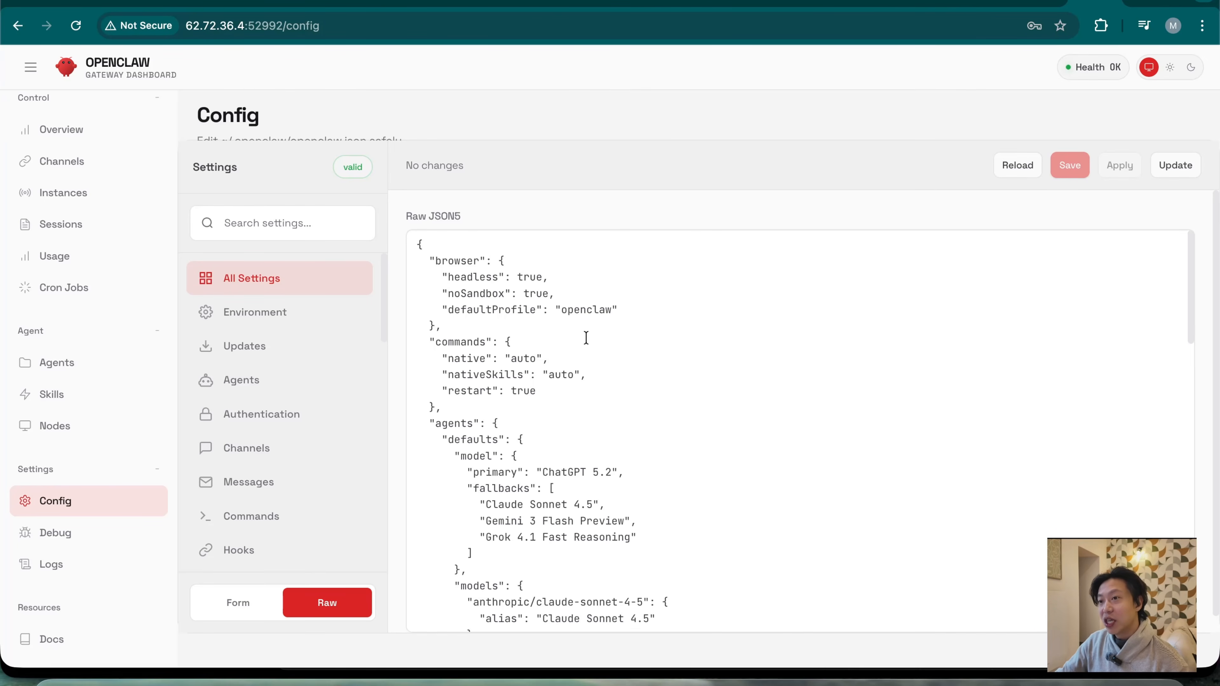
Step: Examine the agent default models, fallbacks, gateway authentication and plugin entries in the raw configuration
{"action": "scroll", "coordinate": [598, 532], "scroll_direction": "down", "scroll_amount": 2}
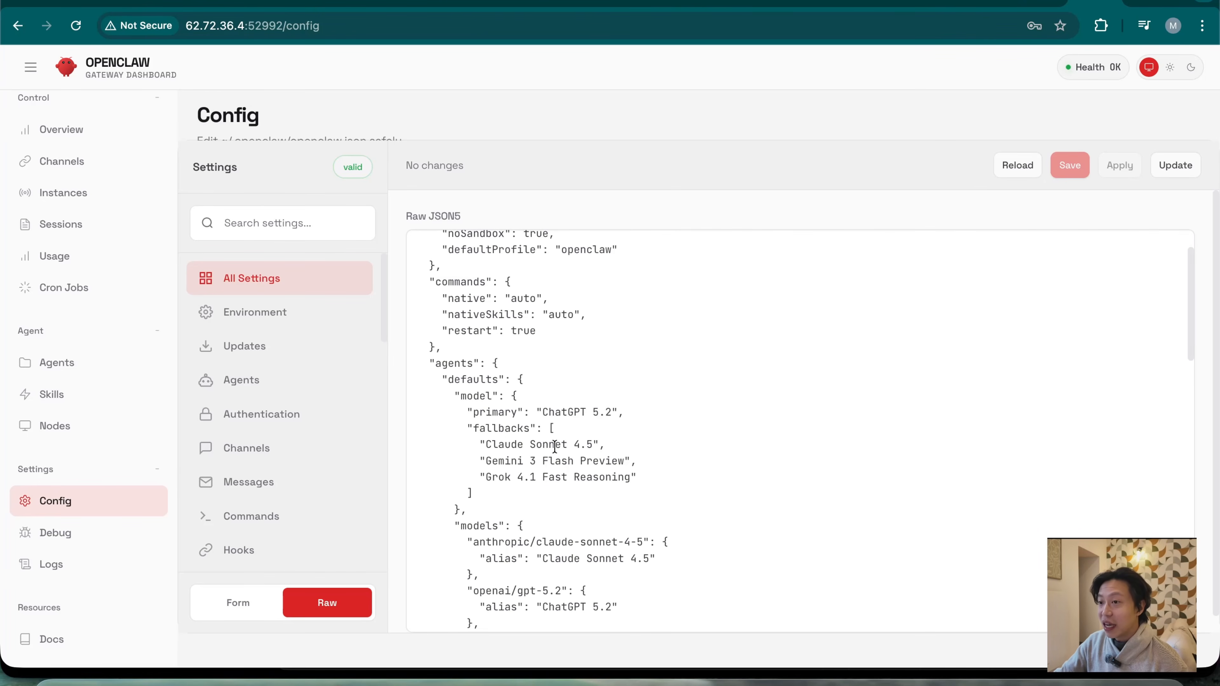
{"action": "left_click", "coordinate": [452, 367]}
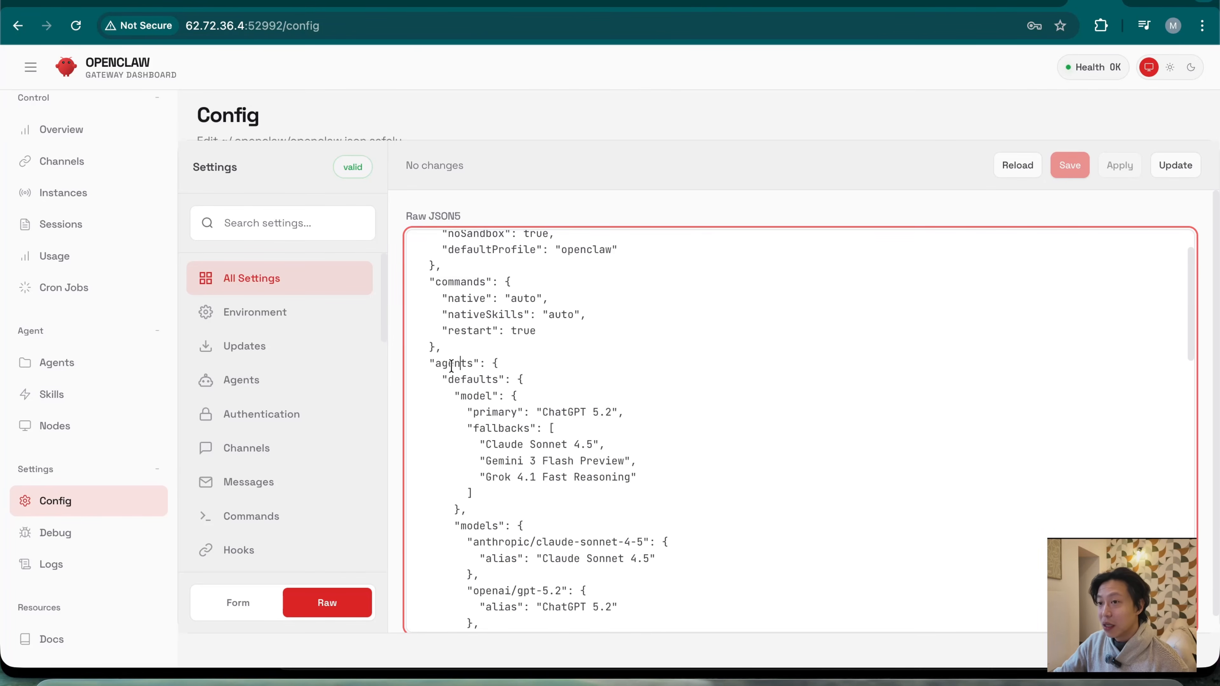
{"action": "double_click", "coordinate": [445, 366]}
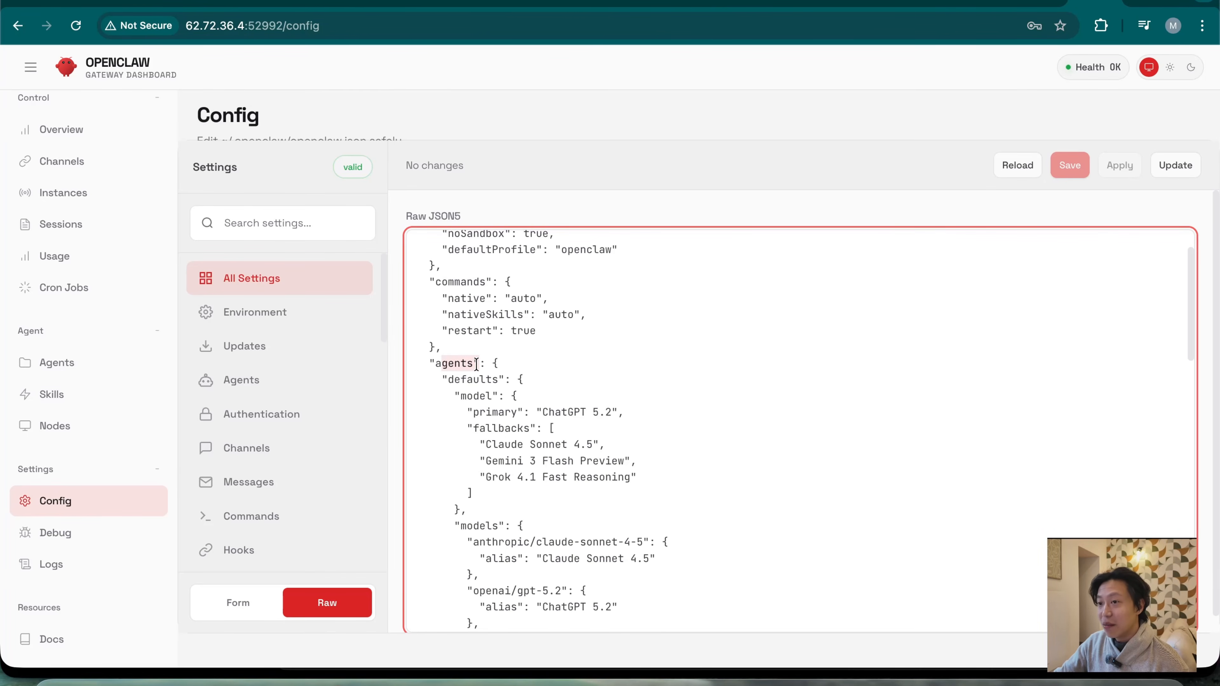
{"action": "left_click", "coordinate": [541, 412]}
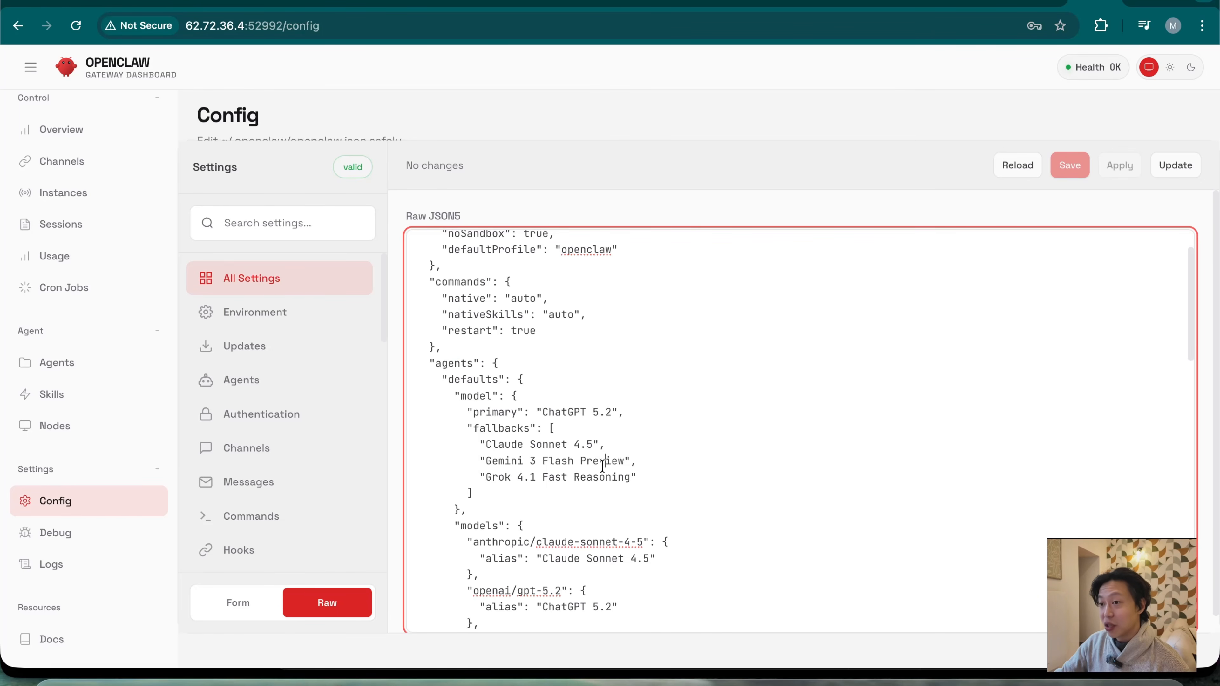
{"action": "scroll", "coordinate": [601, 512], "scroll_direction": "down", "scroll_amount": 2}
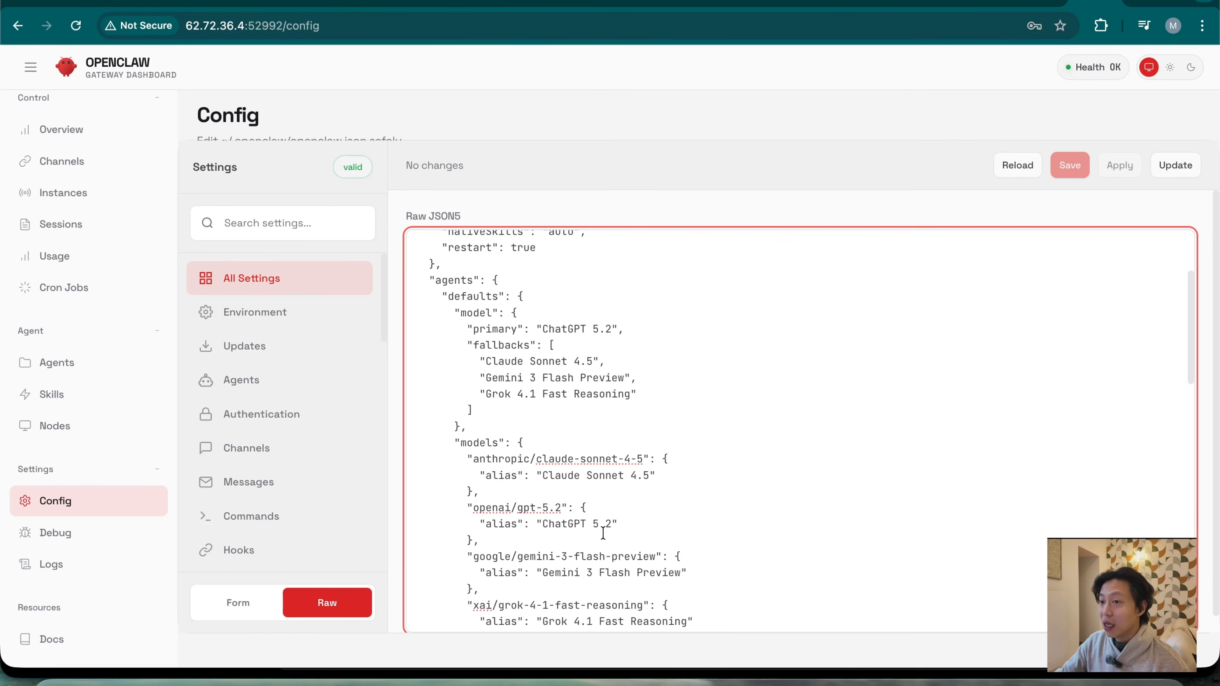
{"action": "scroll", "coordinate": [560, 514], "scroll_direction": "down", "scroll_amount": 3}
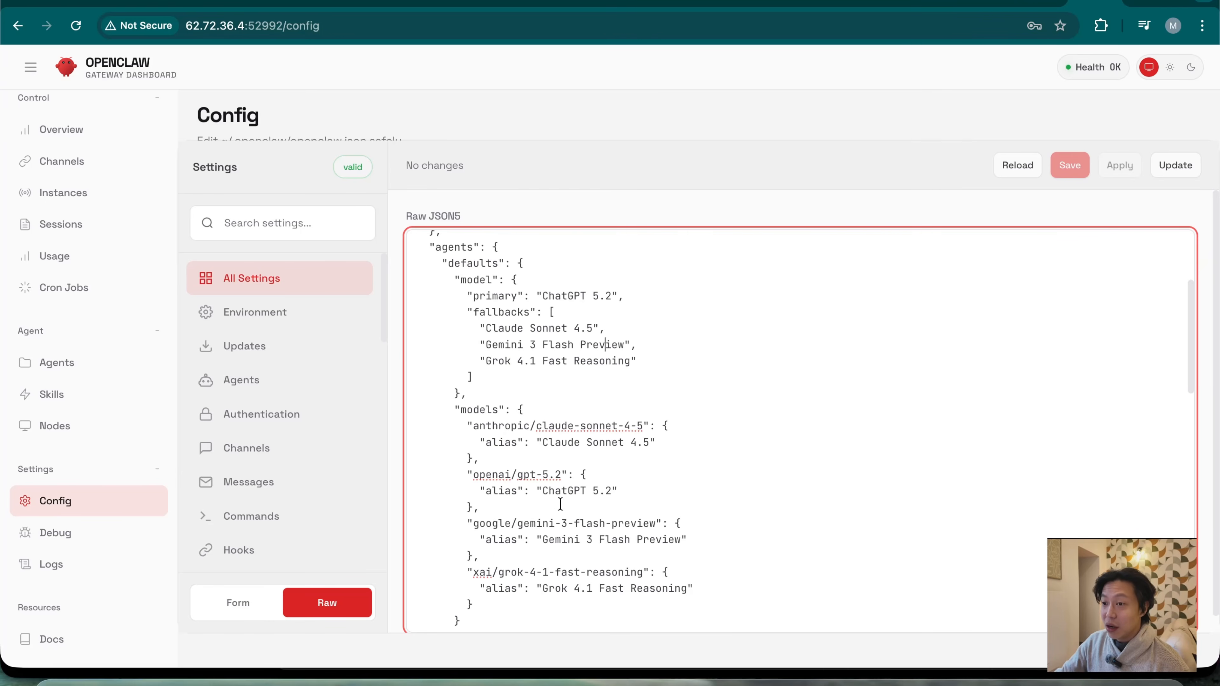
{"action": "scroll", "coordinate": [569, 549], "scroll_direction": "down", "scroll_amount": 5}
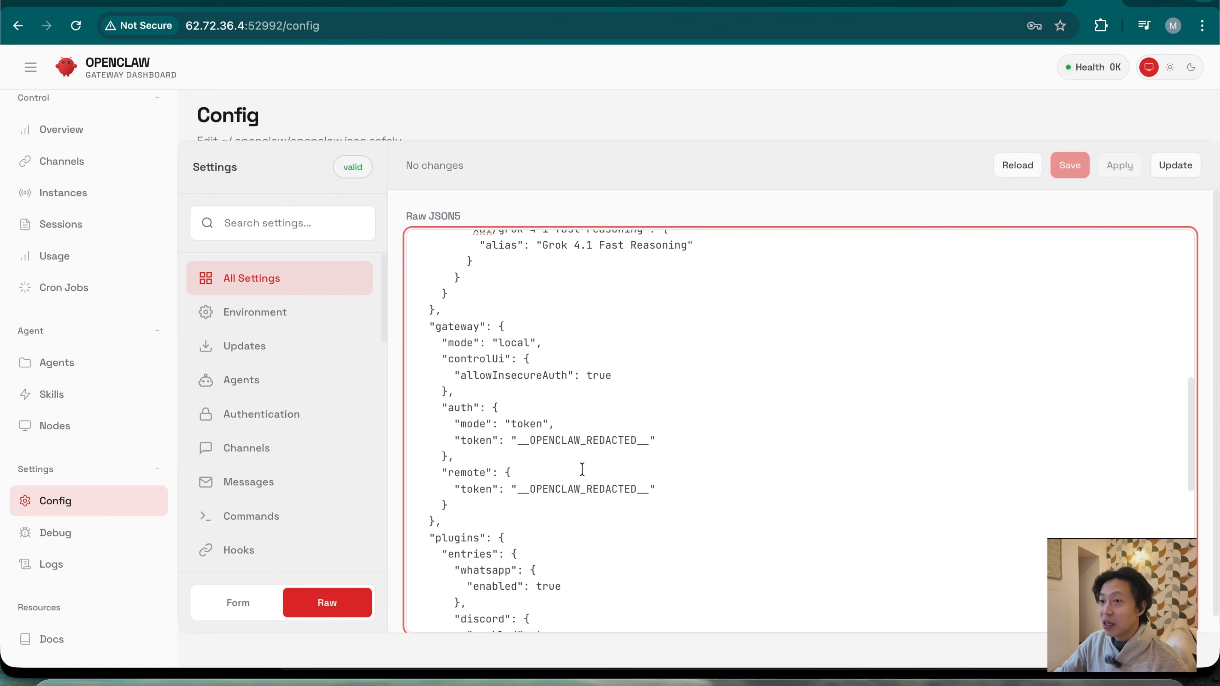
{"action": "scroll", "coordinate": [591, 519], "scroll_direction": "down", "scroll_amount": 10}
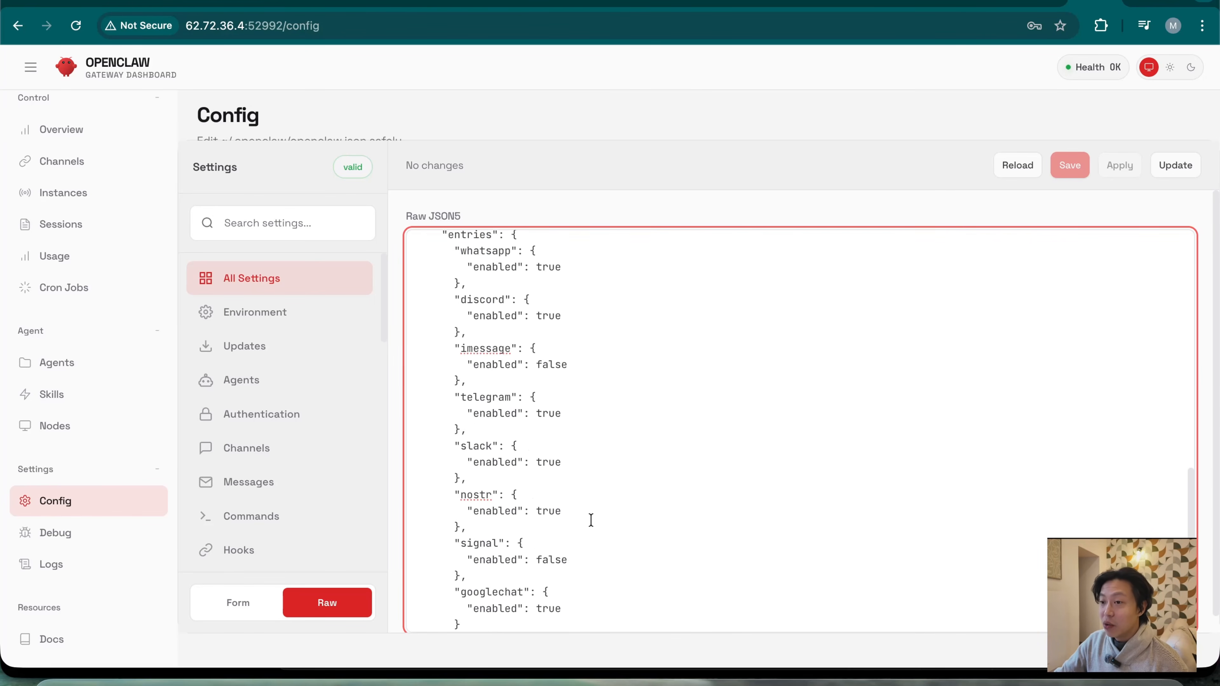
{"action": "scroll", "coordinate": [591, 518], "scroll_direction": "up", "scroll_amount": 10}
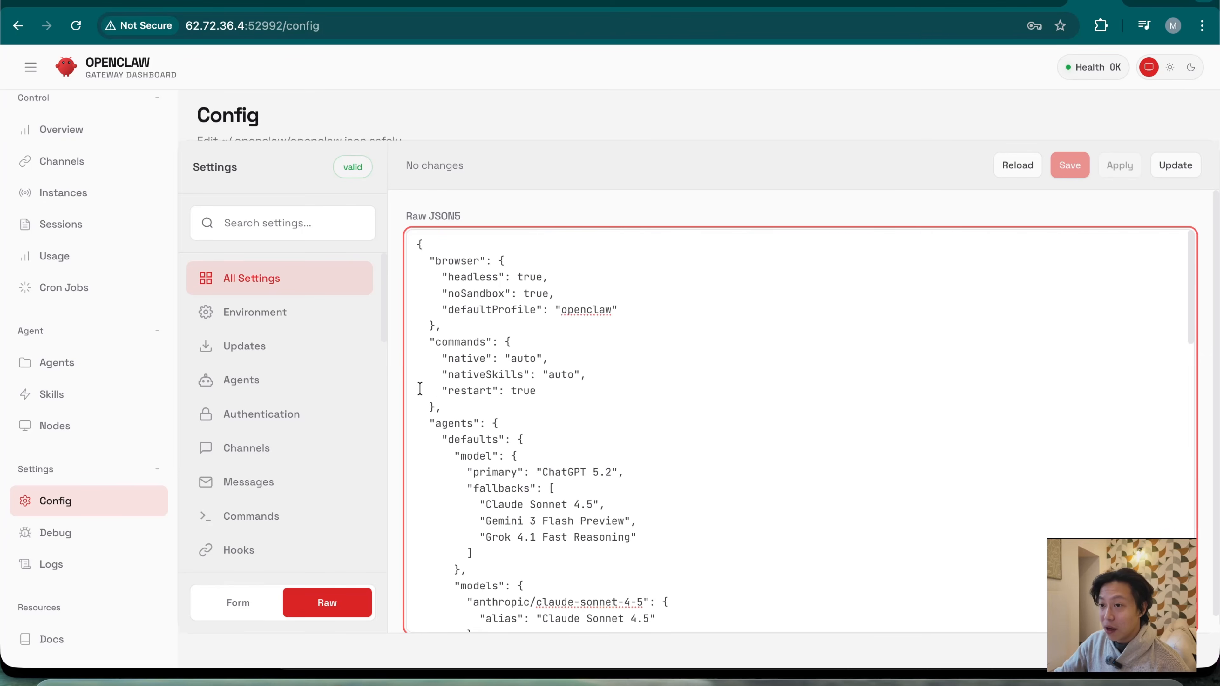
{"action": "left_click", "coordinate": [441, 410]}
{"action": "key", "text": "Return"}
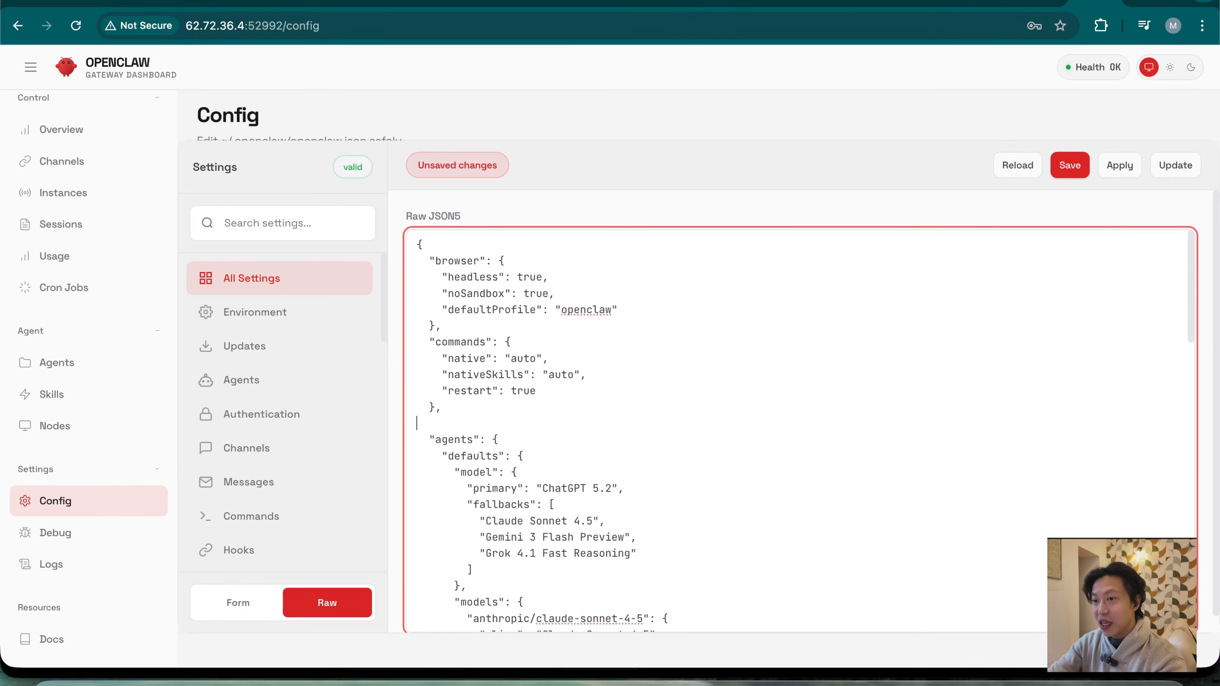
{"action": "key", "text": "super+v"}
{"action": "scroll", "coordinate": [462, 373], "scroll_direction": "up", "scroll_amount": 5}
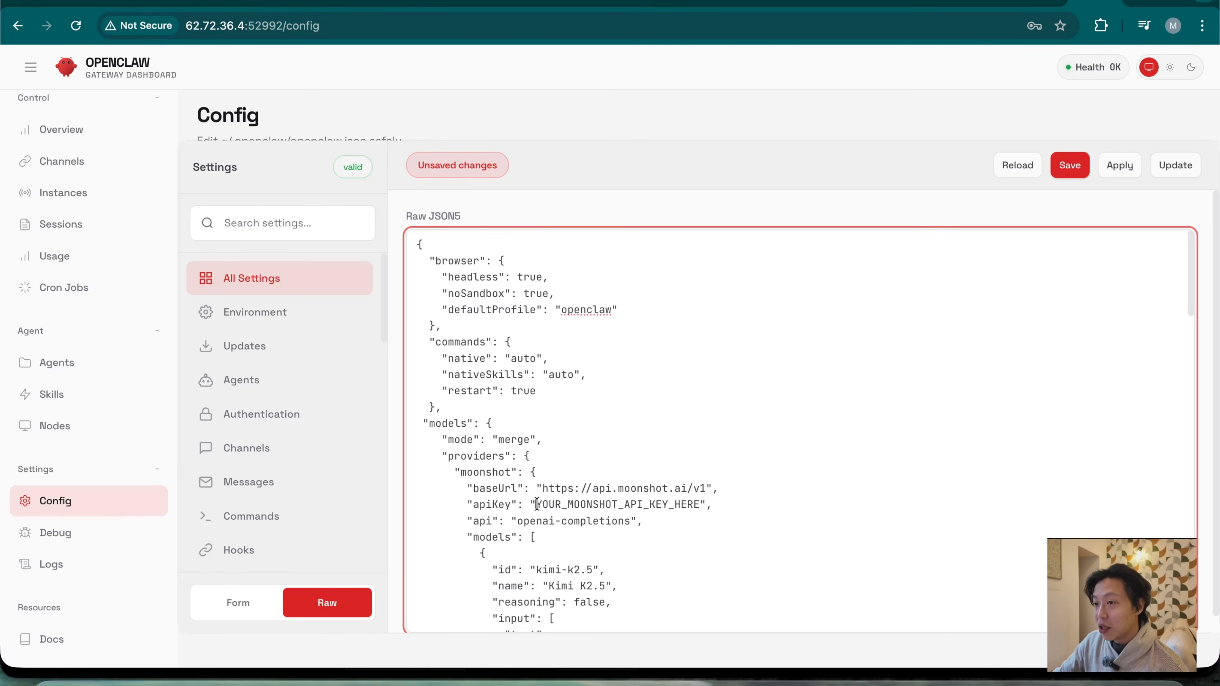
Step: Replace the moonshot provider's apiKey placeholder with an API key obtained from the code sample on NVIDIA's kimi-k2.5 page
{"action": "left_click_drag", "start_coordinate": [537, 504], "coordinate": [700, 507]}
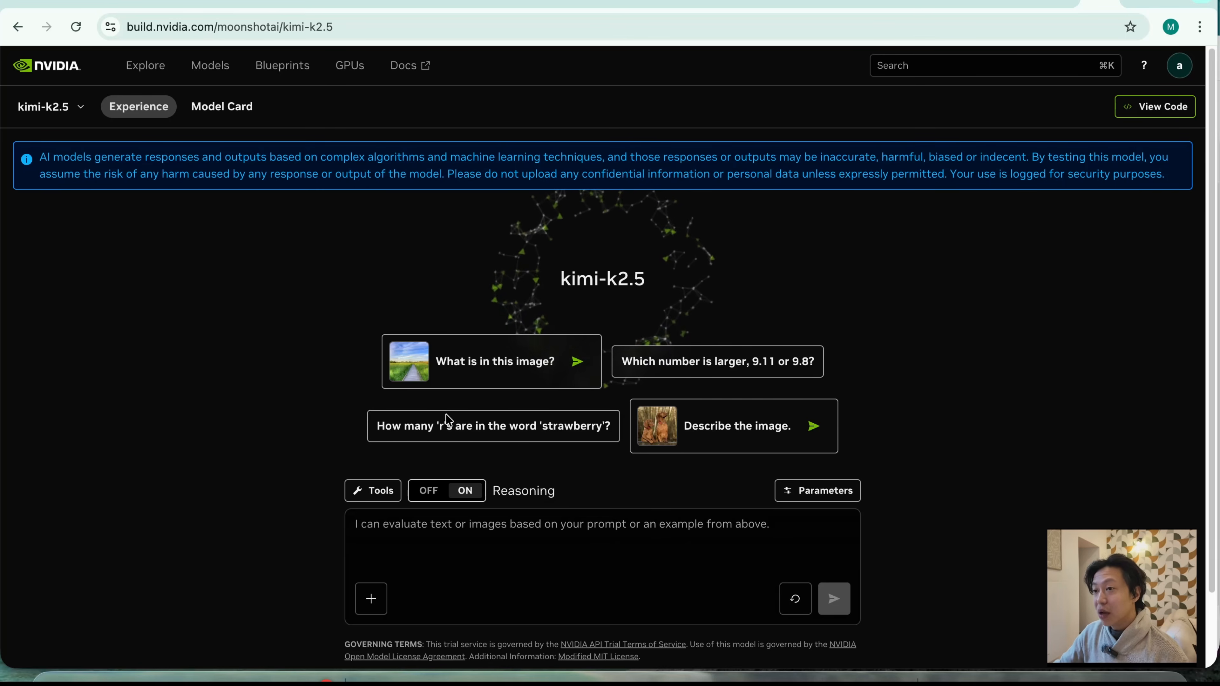
{"action": "left_click", "coordinate": [480, 546]}
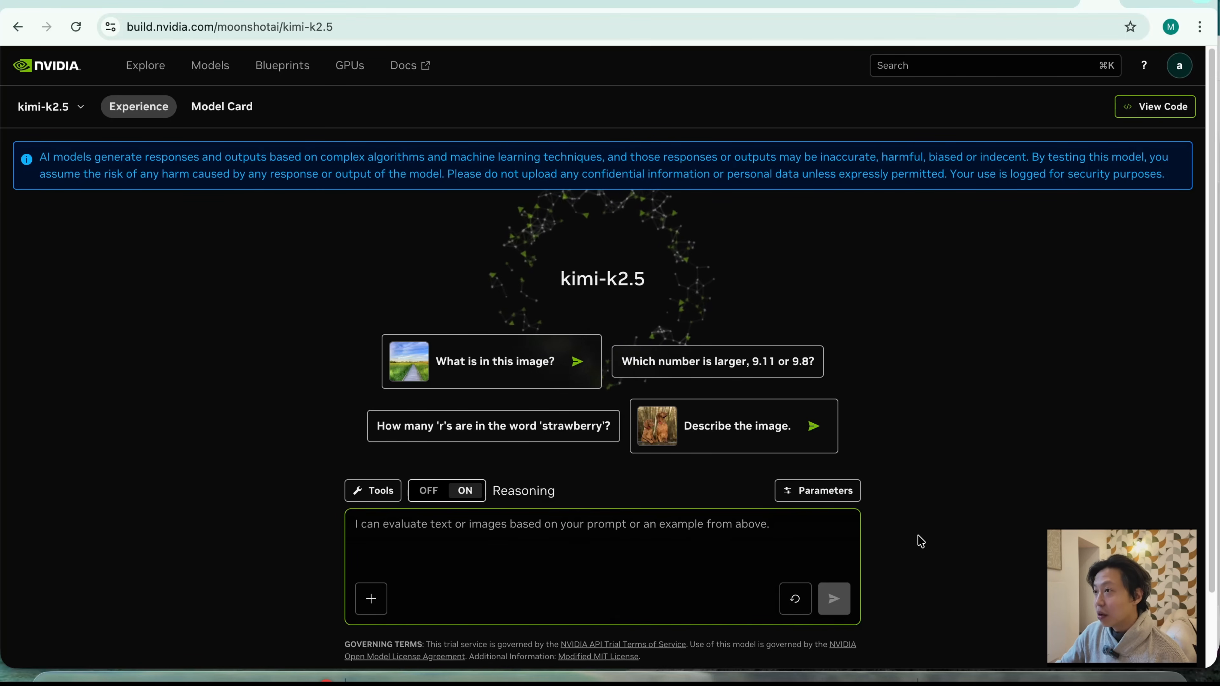
{"action": "left_click", "coordinate": [988, 469]}
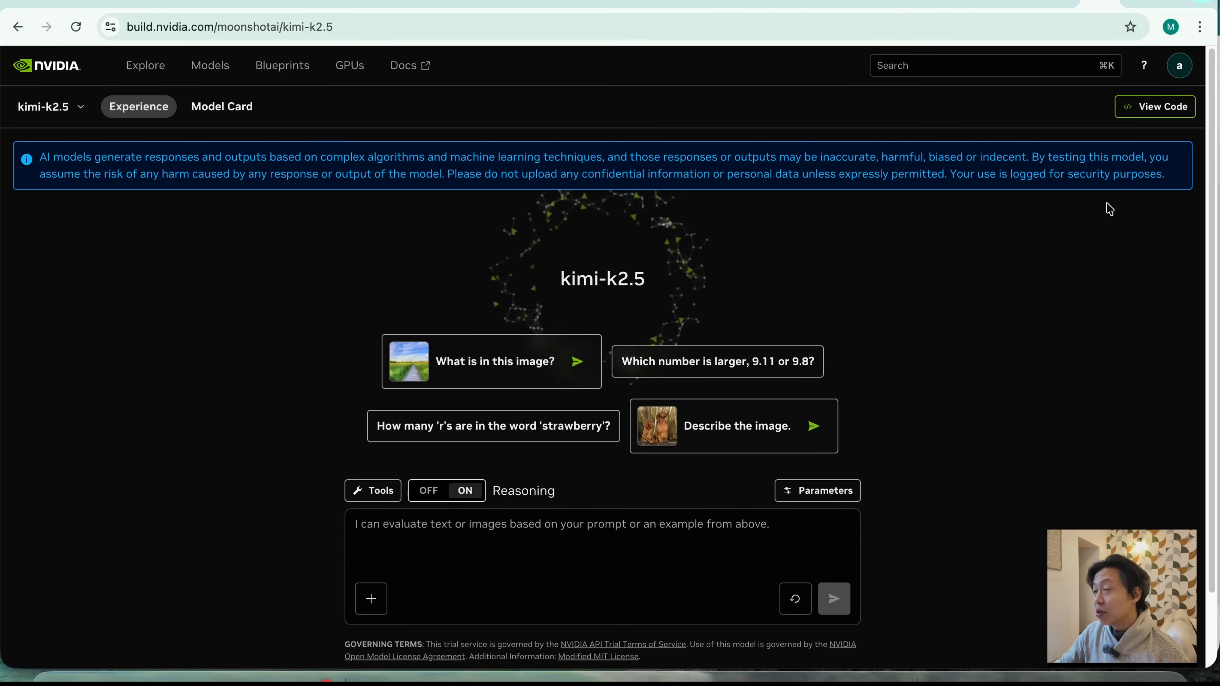
{"action": "left_click", "coordinate": [1160, 114]}
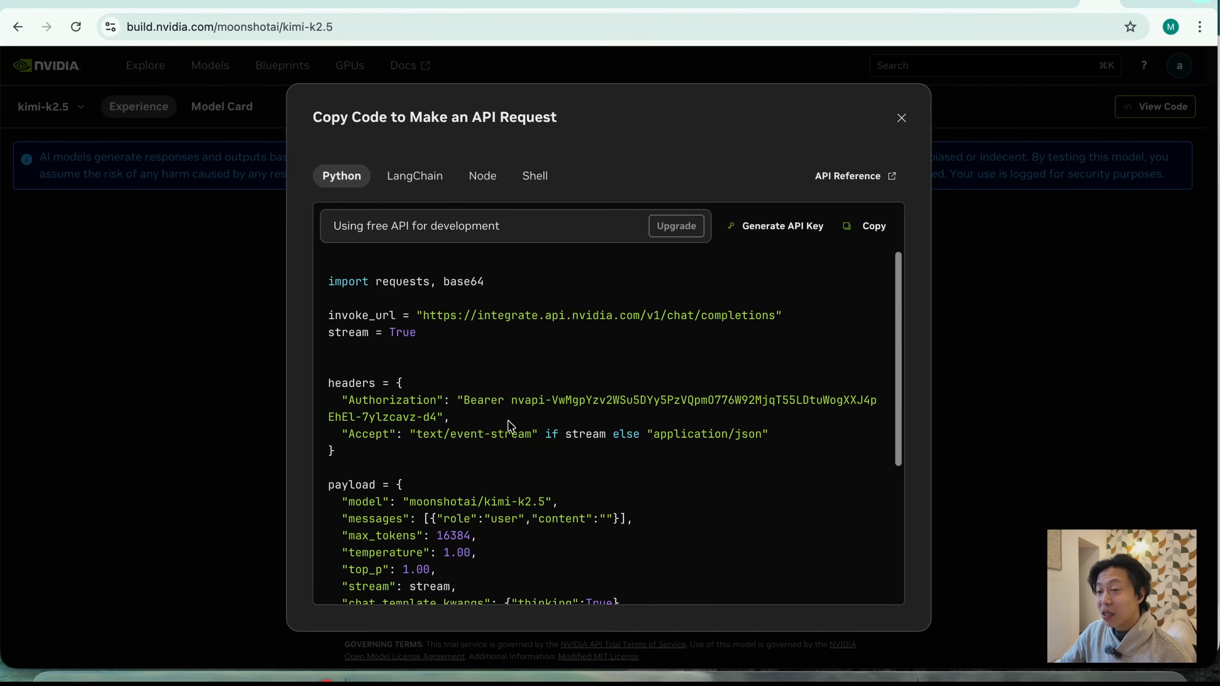
{"action": "left_click_drag", "start_coordinate": [510, 400], "coordinate": [439, 418]}
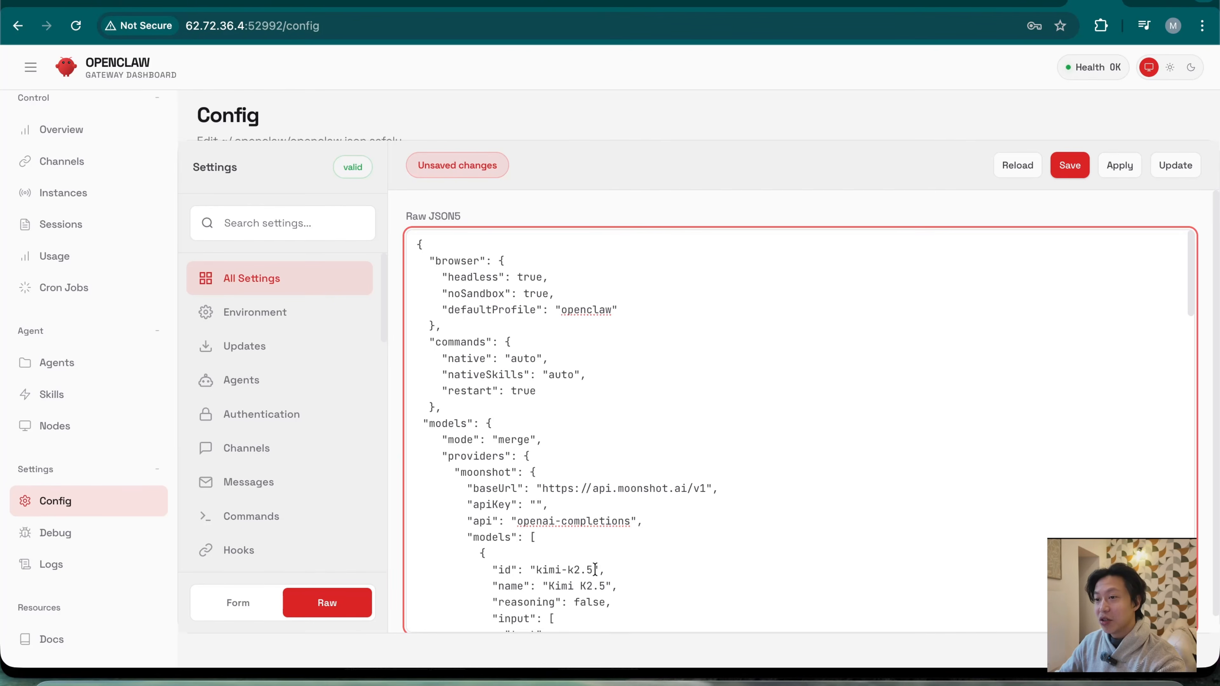
{"action": "key", "text": "super+v"}
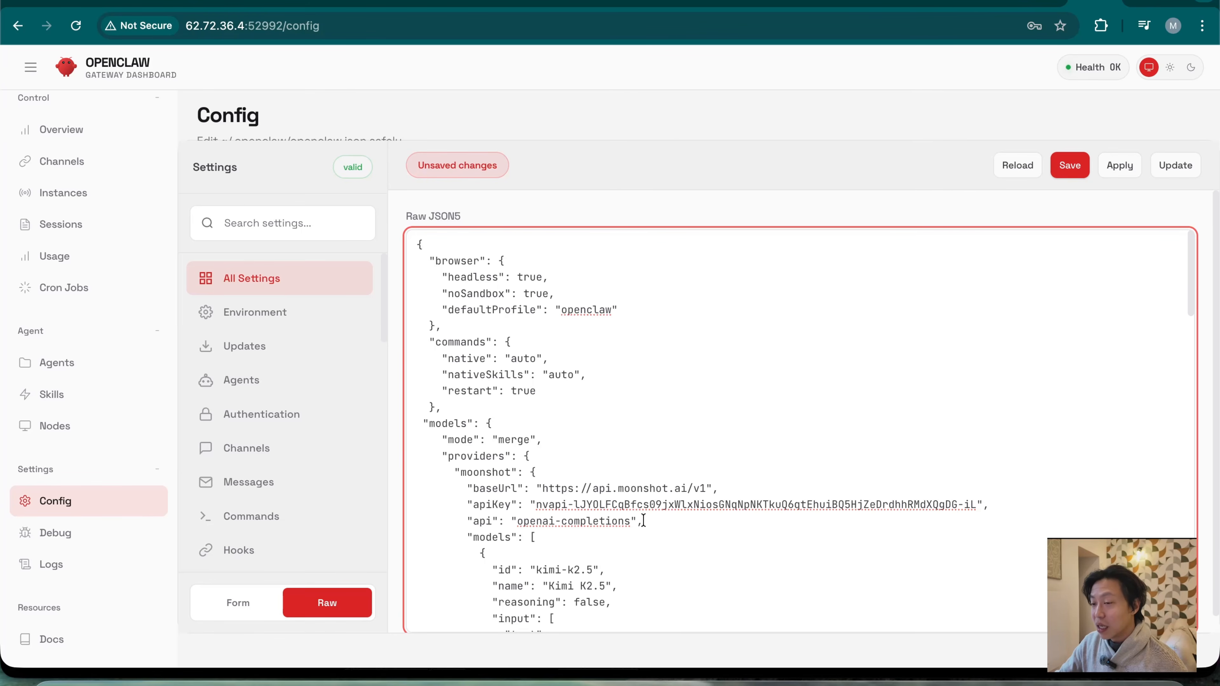
Step: Add a "moonshot/kimi-k2.5" entry with alias "kimi" below the Grok 4.1 Fast Reasoning alias in the agent default models
{"action": "scroll", "coordinate": [658, 547], "scroll_direction": "down", "scroll_amount": 10}
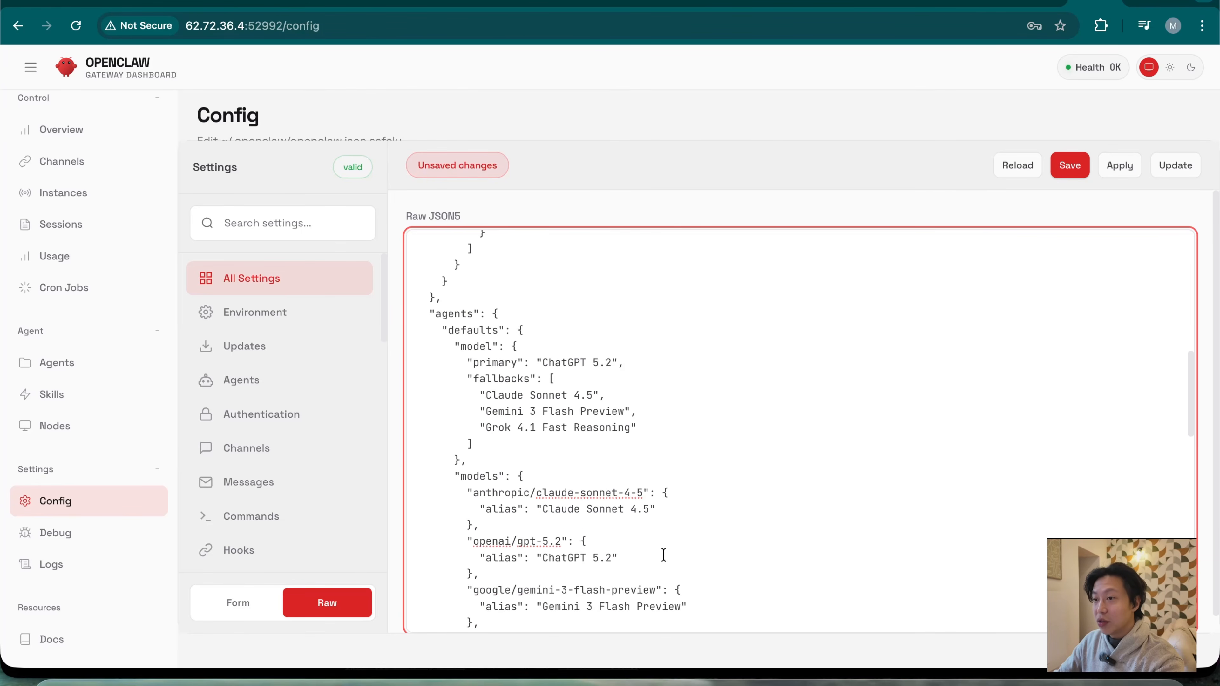
{"action": "scroll", "coordinate": [663, 556], "scroll_direction": "down", "scroll_amount": 3}
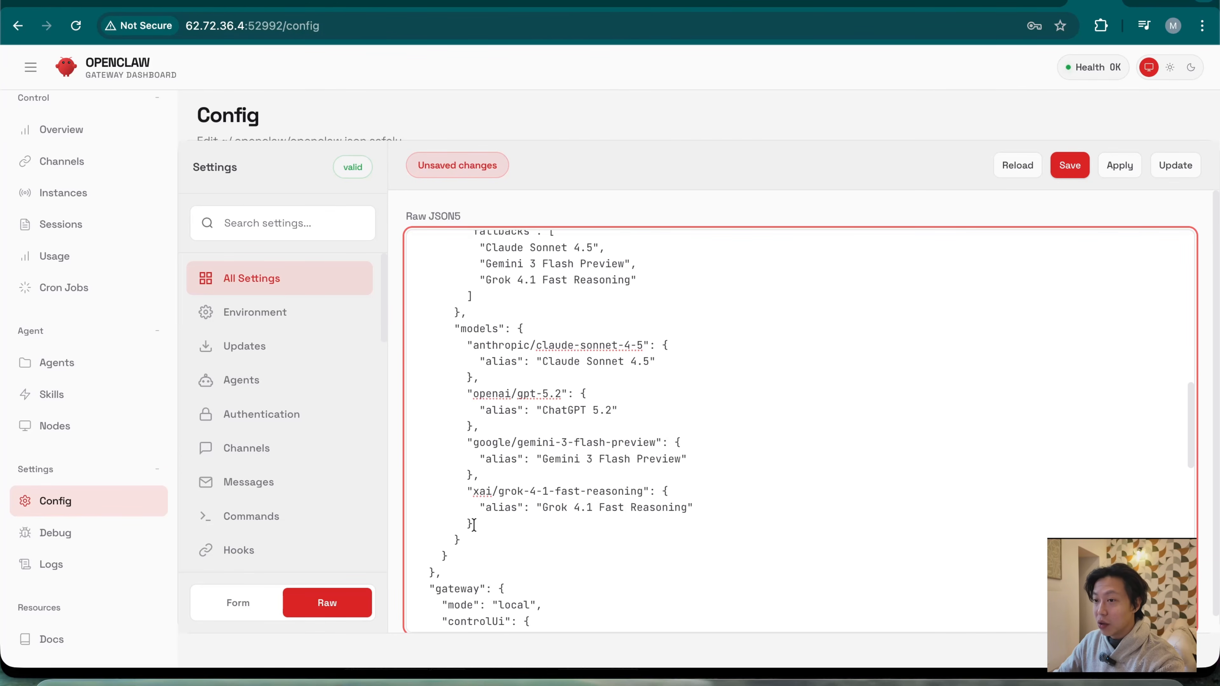
{"action": "left_click", "coordinate": [709, 508]}
{"action": "key", "text": "Return"}
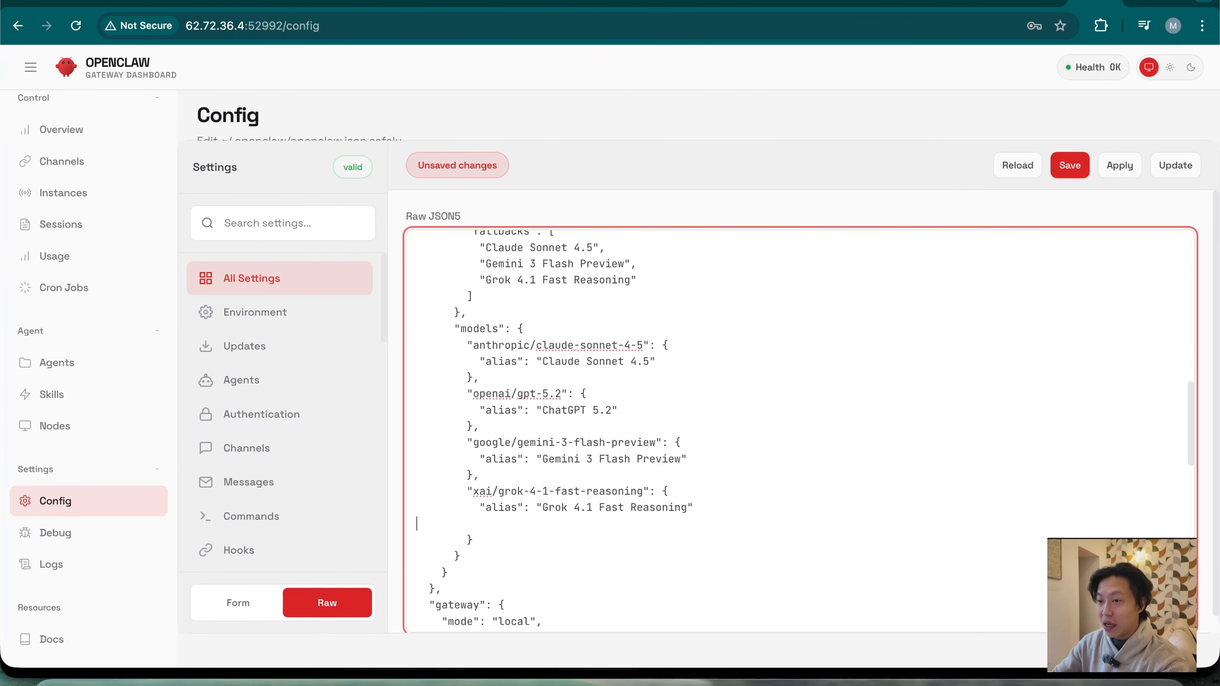
{"action": "type", "text": "\"moonshot/kimi-k2.5\": {       \"alias\": \"kimi\"      }"}
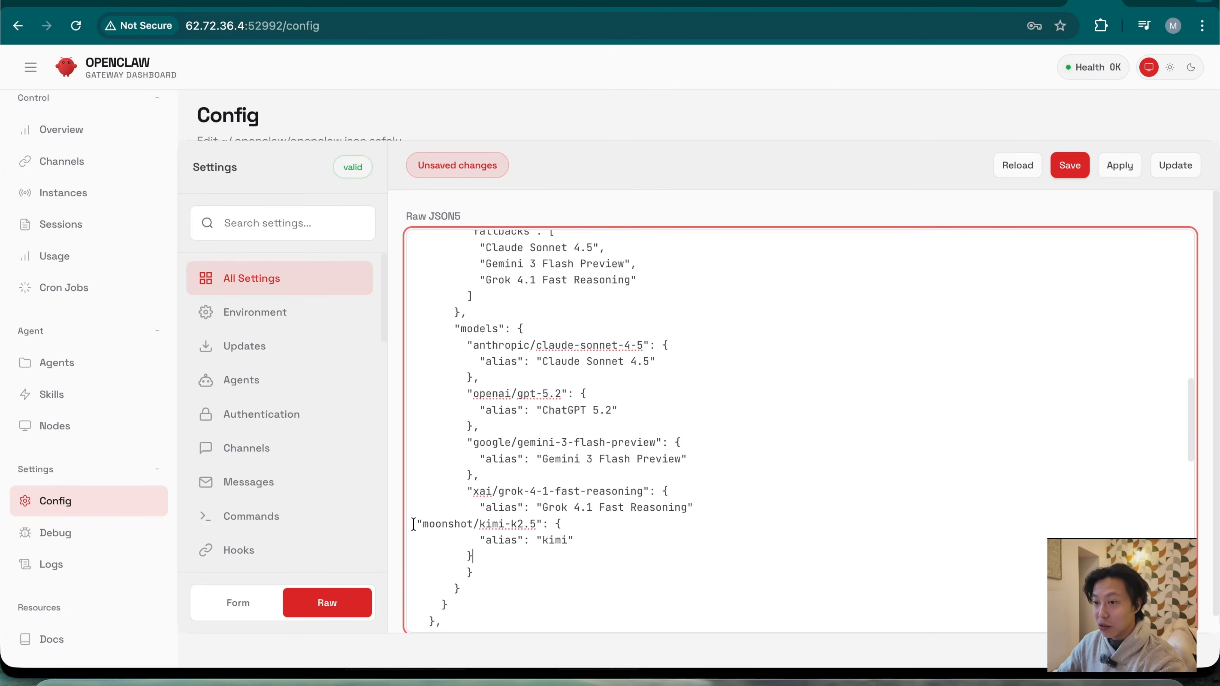
{"action": "key", "text": "super+l"}
{"action": "left_click", "coordinate": [417, 524]}
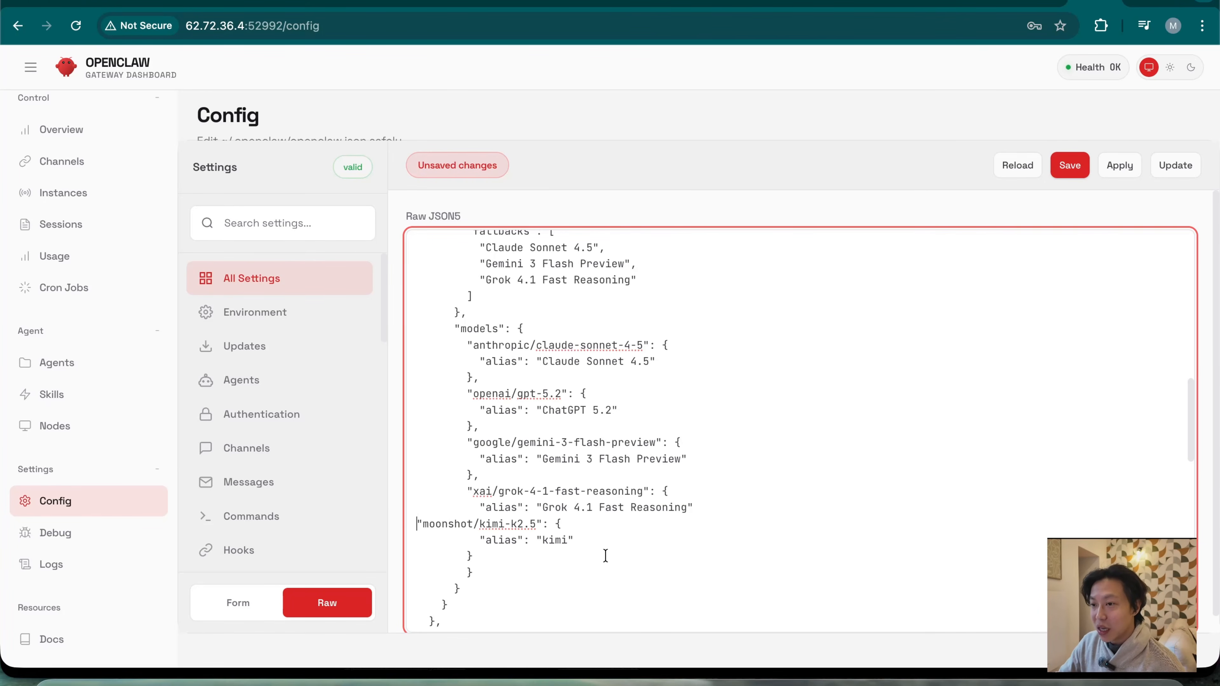
{"action": "left_click_drag", "start_coordinate": [417, 524], "coordinate": [439, 527]}
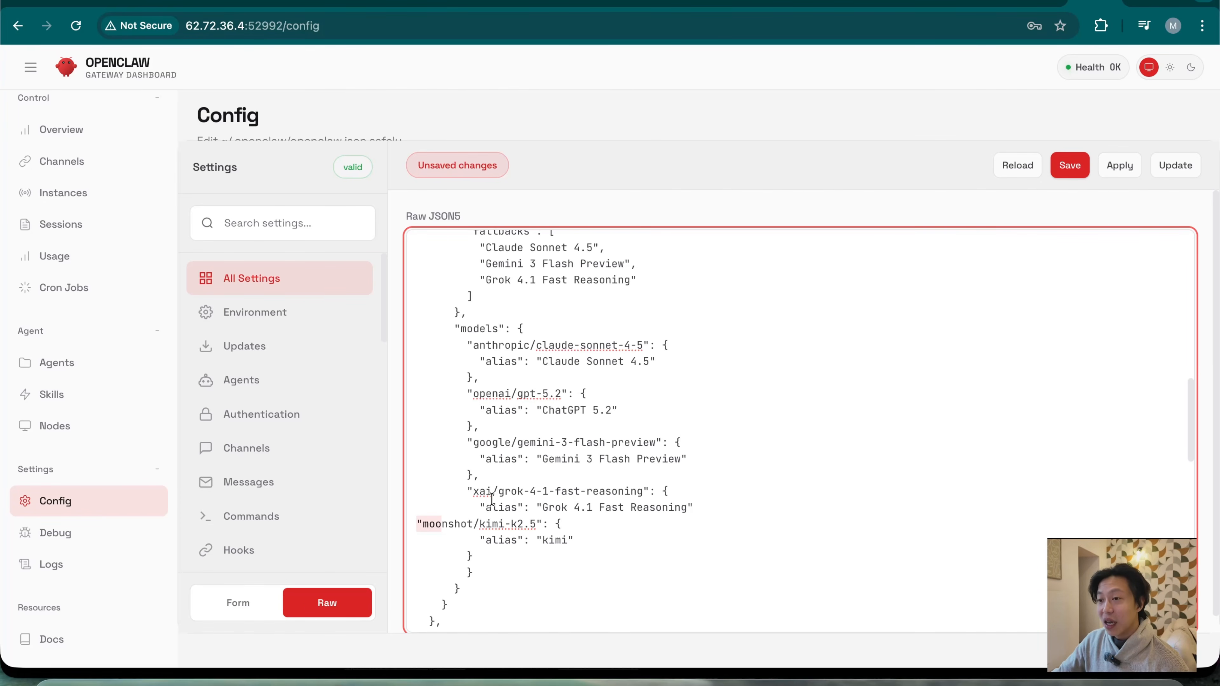
Step: Review the added moonshot provider block and select the primary model's name in the agent defaults
{"action": "scroll", "coordinate": [615, 518], "scroll_direction": "up", "scroll_amount": 15}
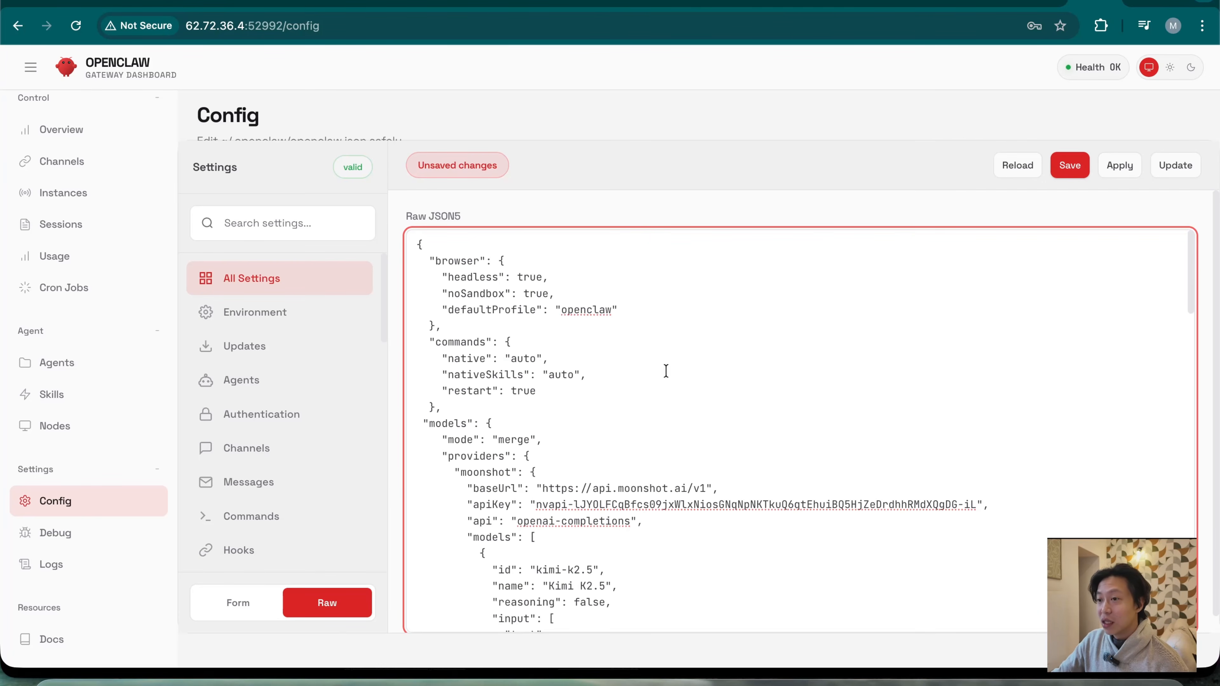
{"action": "scroll", "coordinate": [537, 513], "scroll_direction": "down", "scroll_amount": 12}
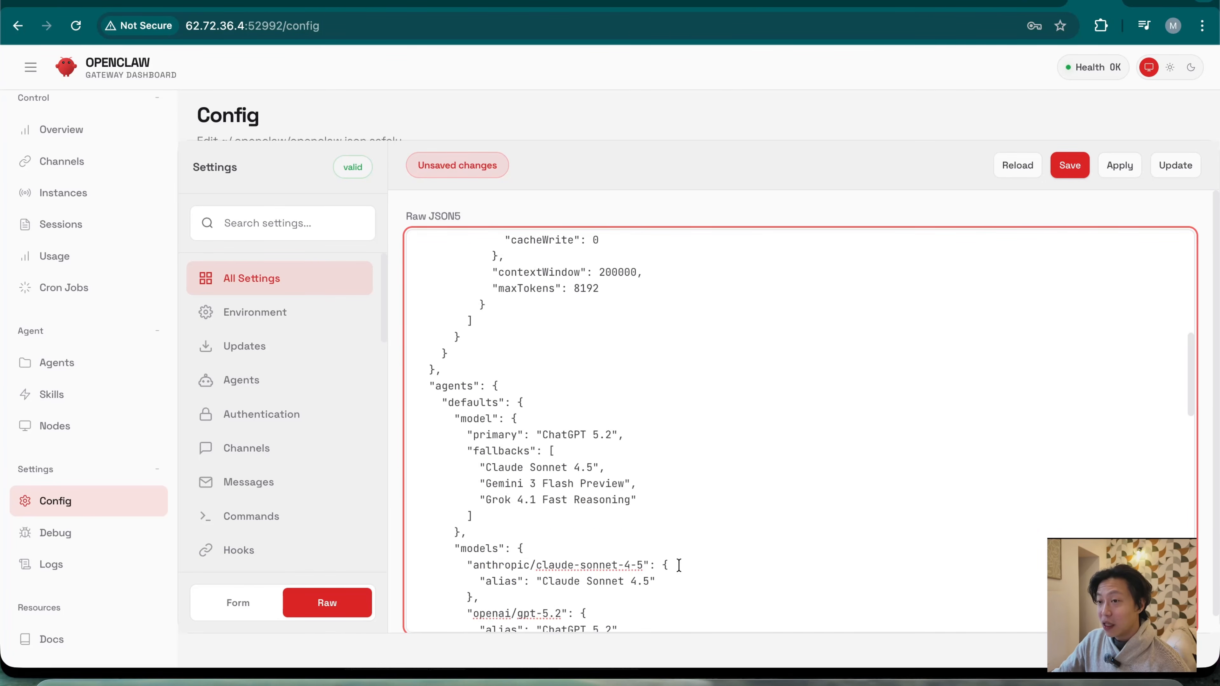
{"action": "scroll", "coordinate": [552, 491], "scroll_direction": "down", "scroll_amount": 1}
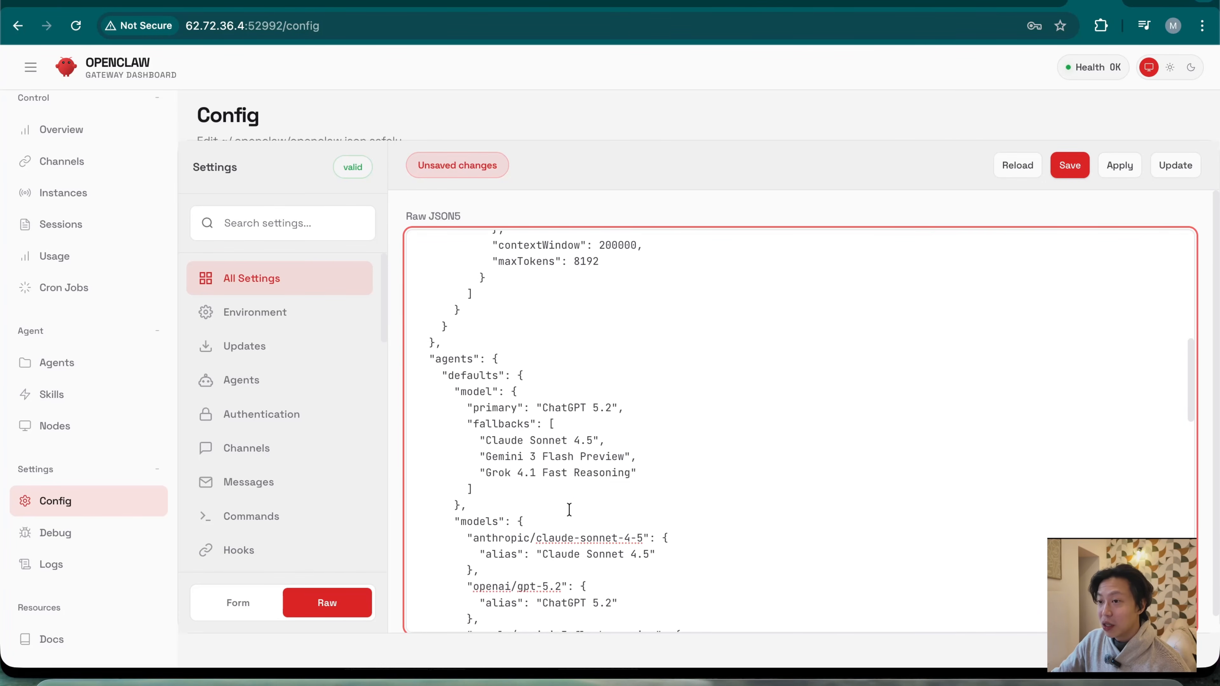
{"action": "left_click_drag", "start_coordinate": [544, 404], "coordinate": [612, 406]}
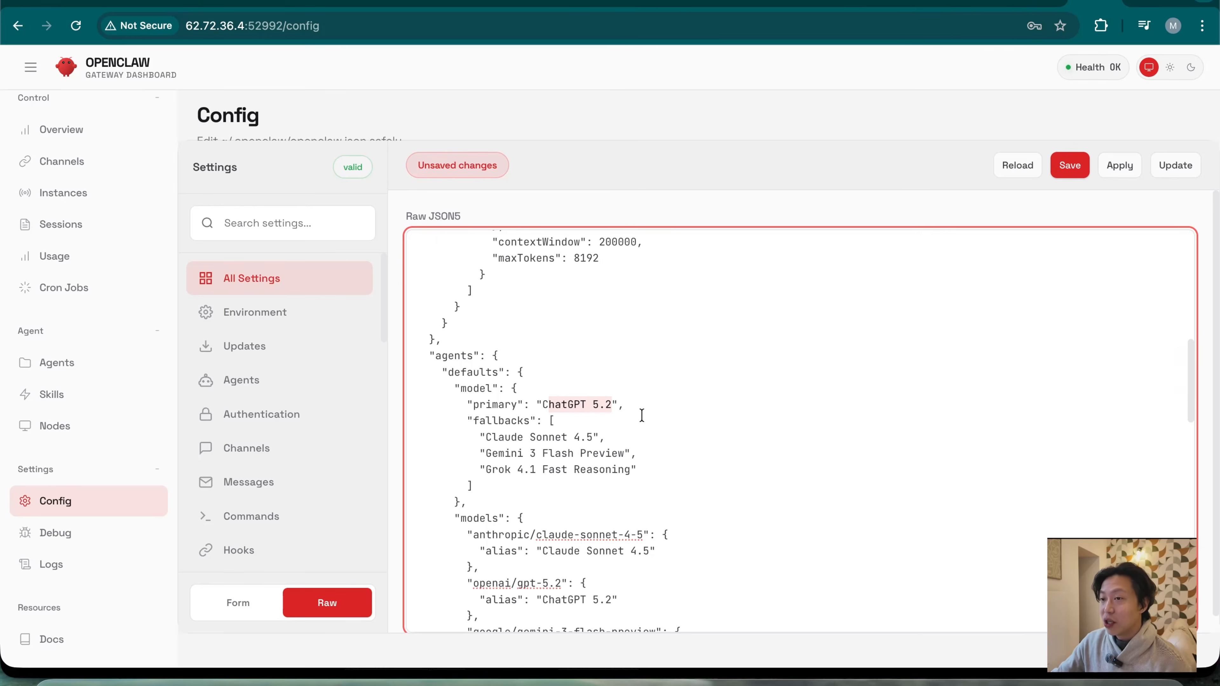
Step: Set the primary model to "kimi" and replace the token placeholder under the gateway's "auth" block with the gateway token
{"action": "type", "text": "kimi"}
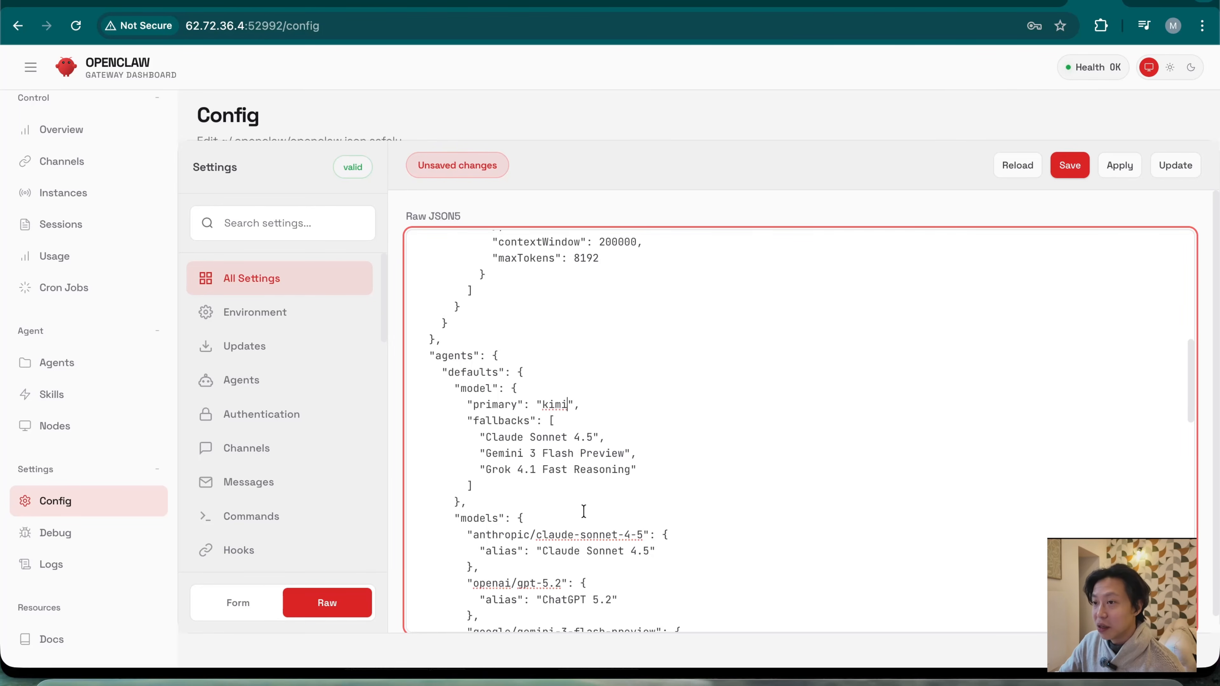
{"action": "scroll", "coordinate": [741, 503], "scroll_direction": "down", "scroll_amount": 10}
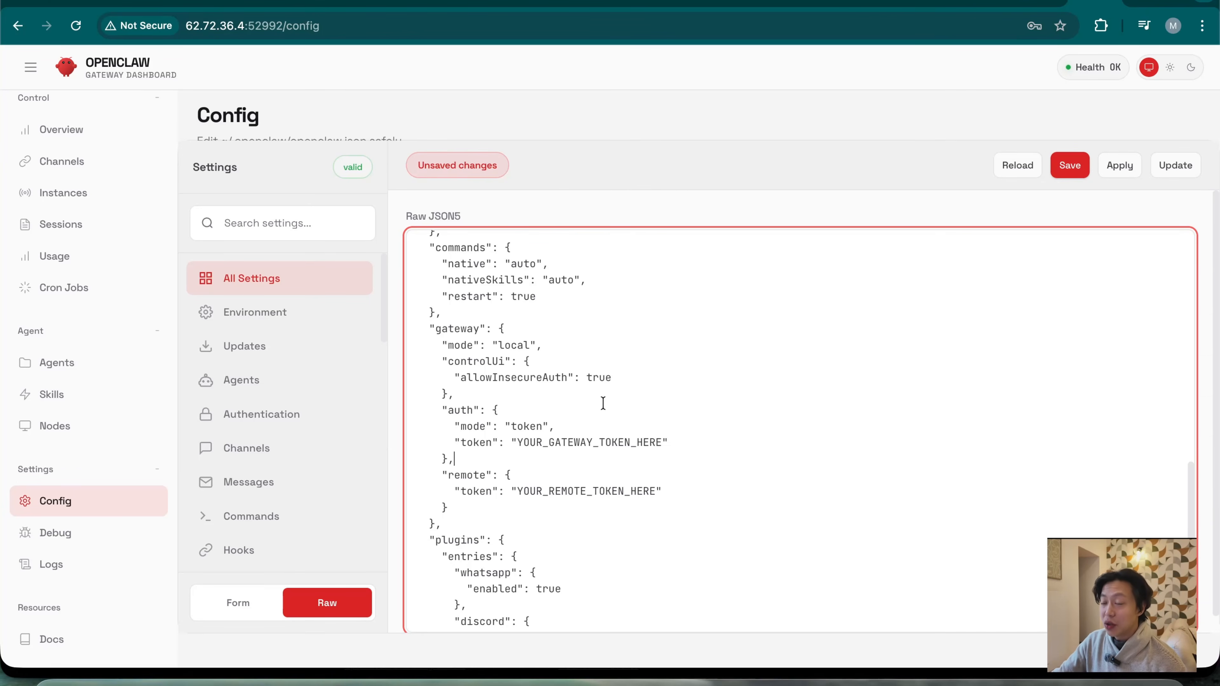
{"action": "left_click_drag", "start_coordinate": [520, 438], "coordinate": [662, 443]}
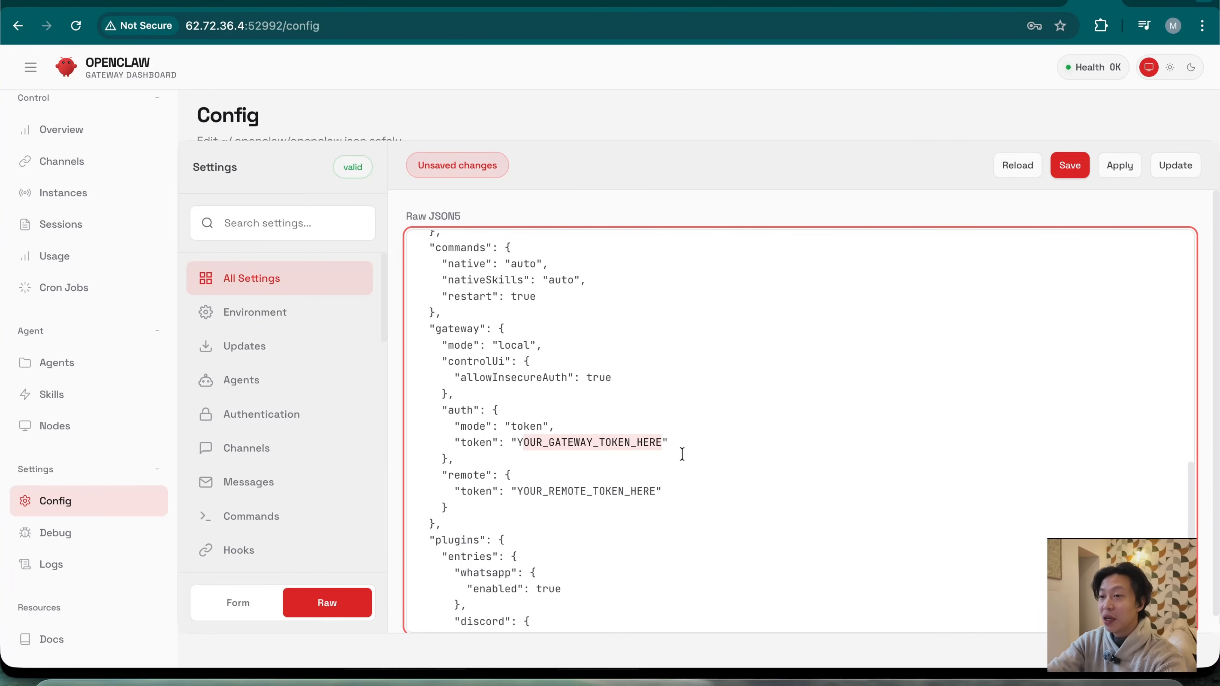
{"action": "key", "text": "BackSpace"}
{"action": "key", "text": "BackSpace"}
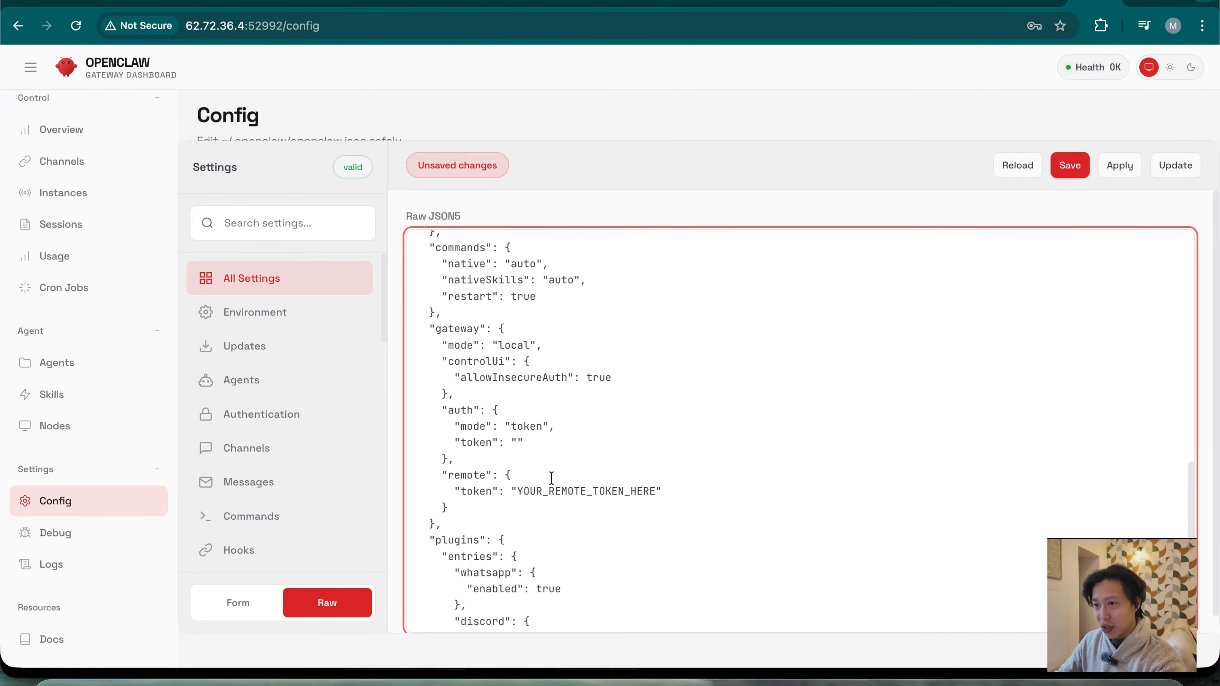
{"action": "key", "text": "super+v"}
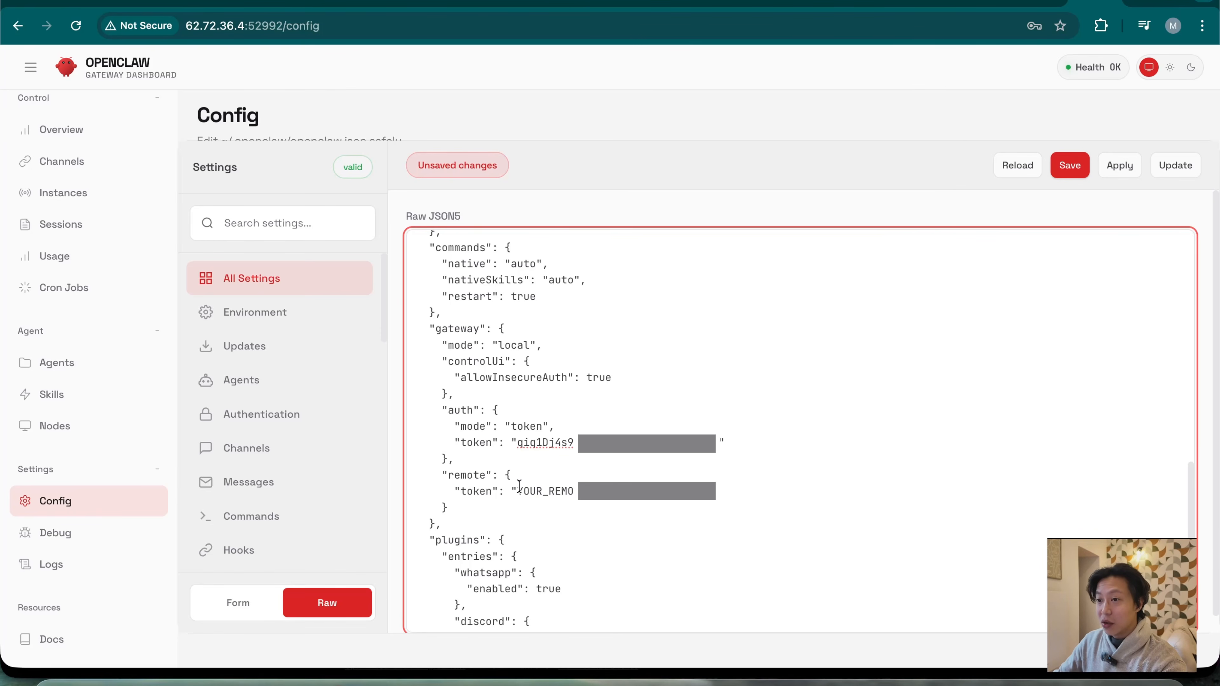
Step: Replace the token placeholder under the gateway's "remote" block with the same gateway token
{"action": "left_click_drag", "start_coordinate": [522, 492], "coordinate": [711, 492]}
{"action": "left_click", "coordinate": [536, 490]}
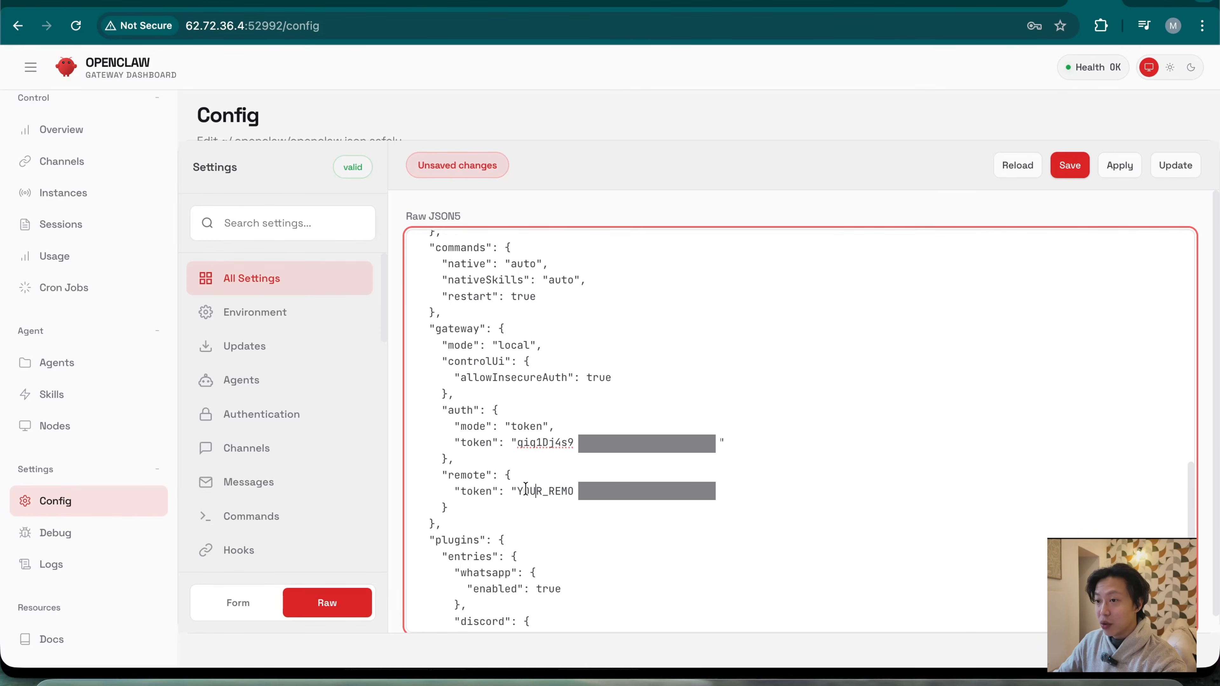
{"action": "left_click_drag", "start_coordinate": [520, 491], "coordinate": [624, 491]}
{"action": "key", "text": "super+v"}
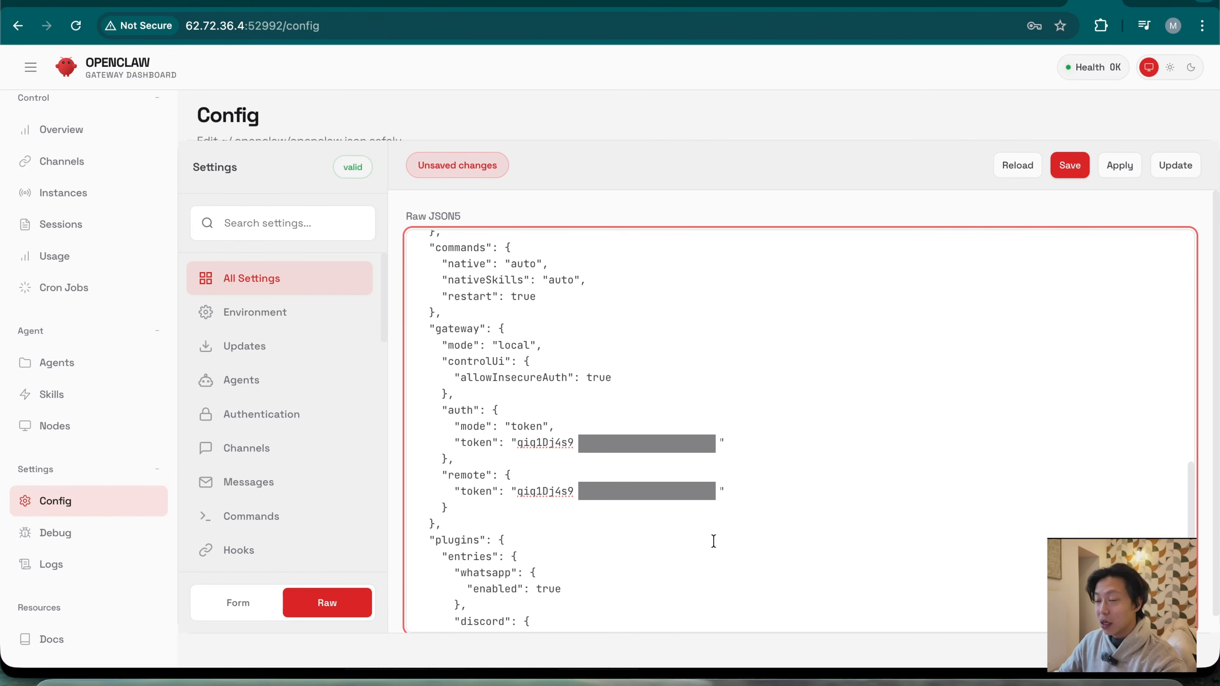
Step: Check the edited configuration through to its start, save it and run the gateway update
{"action": "scroll", "coordinate": [715, 556], "scroll_direction": "down", "scroll_amount": 6}
{"action": "scroll", "coordinate": [715, 556], "scroll_direction": "up", "scroll_amount": 20}
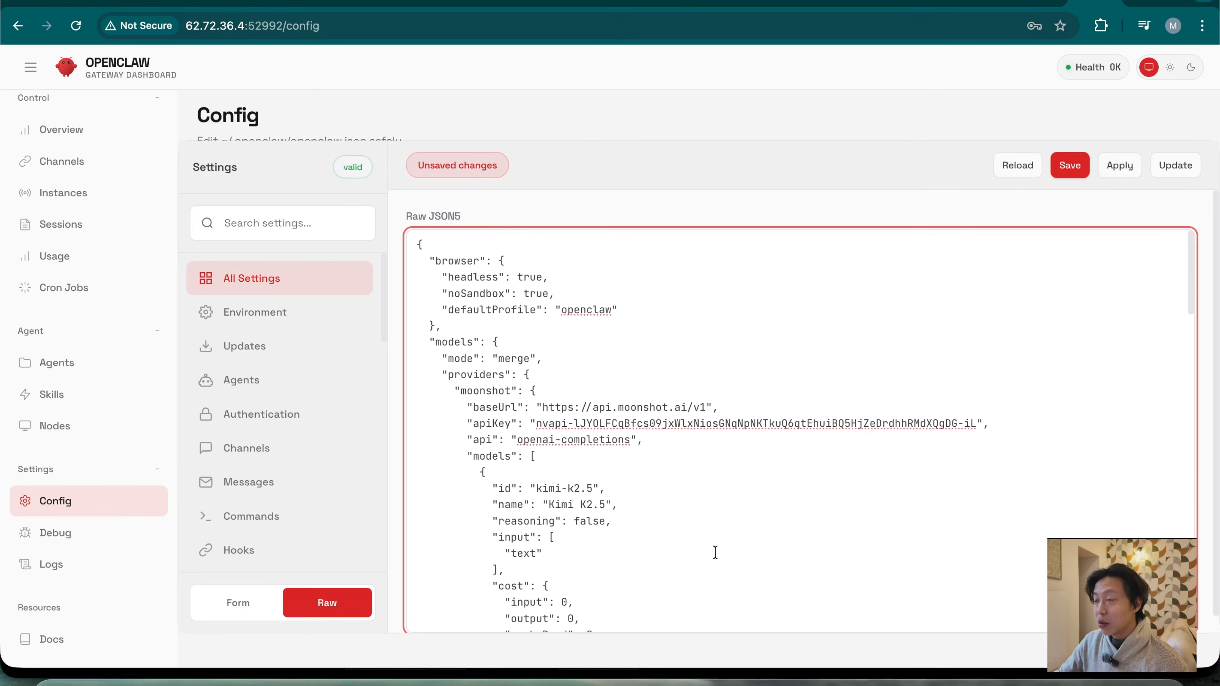
{"action": "left_click", "coordinate": [1063, 169]}
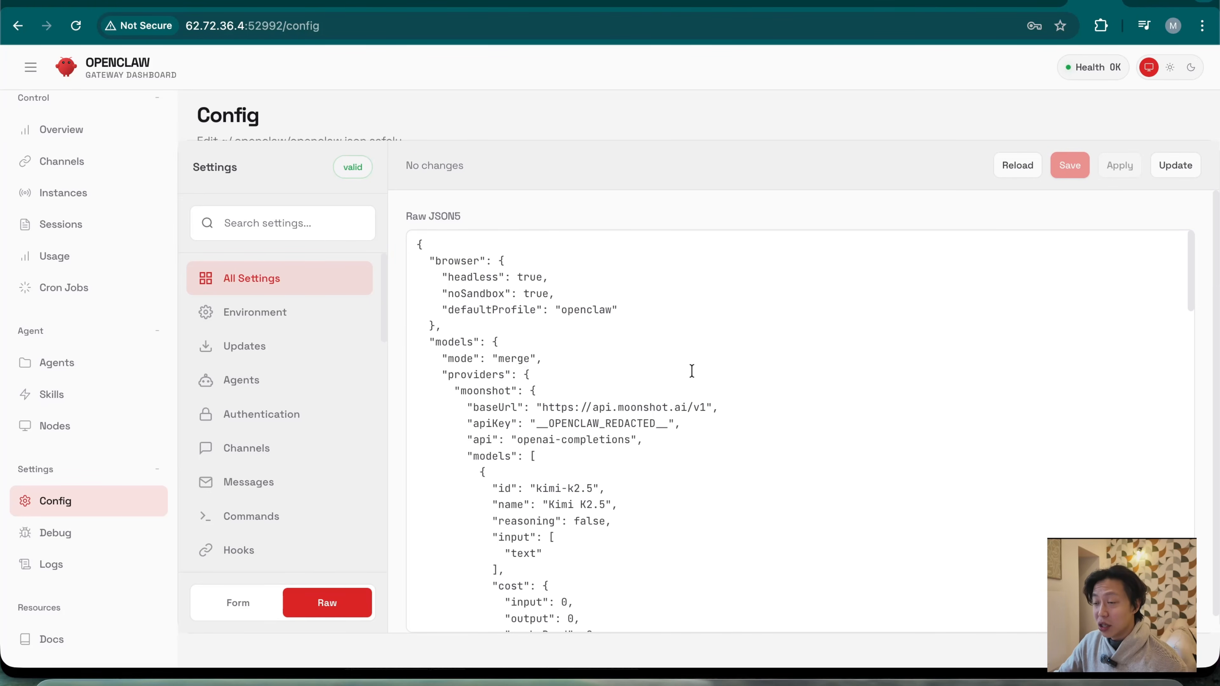
{"action": "left_click", "coordinate": [1185, 173]}
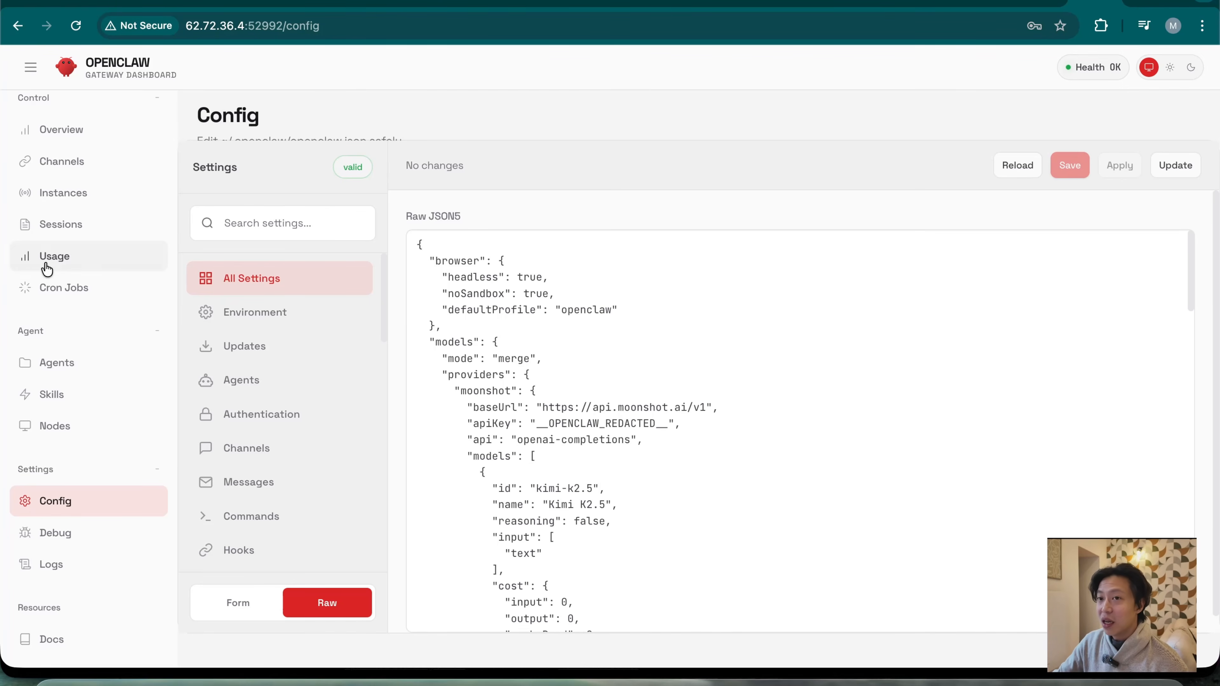
Step: Start a new chat session with the agent and send the message "hi"
{"action": "scroll", "coordinate": [81, 379], "scroll_direction": "up", "scroll_amount": 2}
{"action": "left_click", "coordinate": [71, 155]}
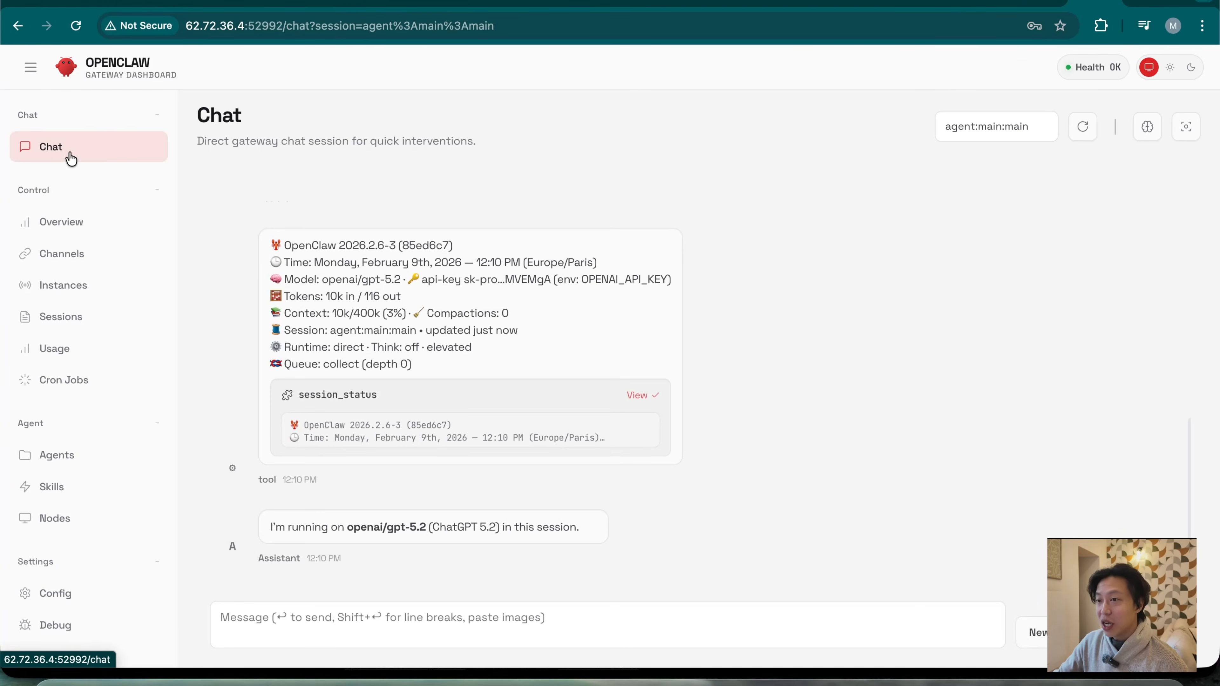
{"action": "left_click", "coordinate": [1033, 632]}
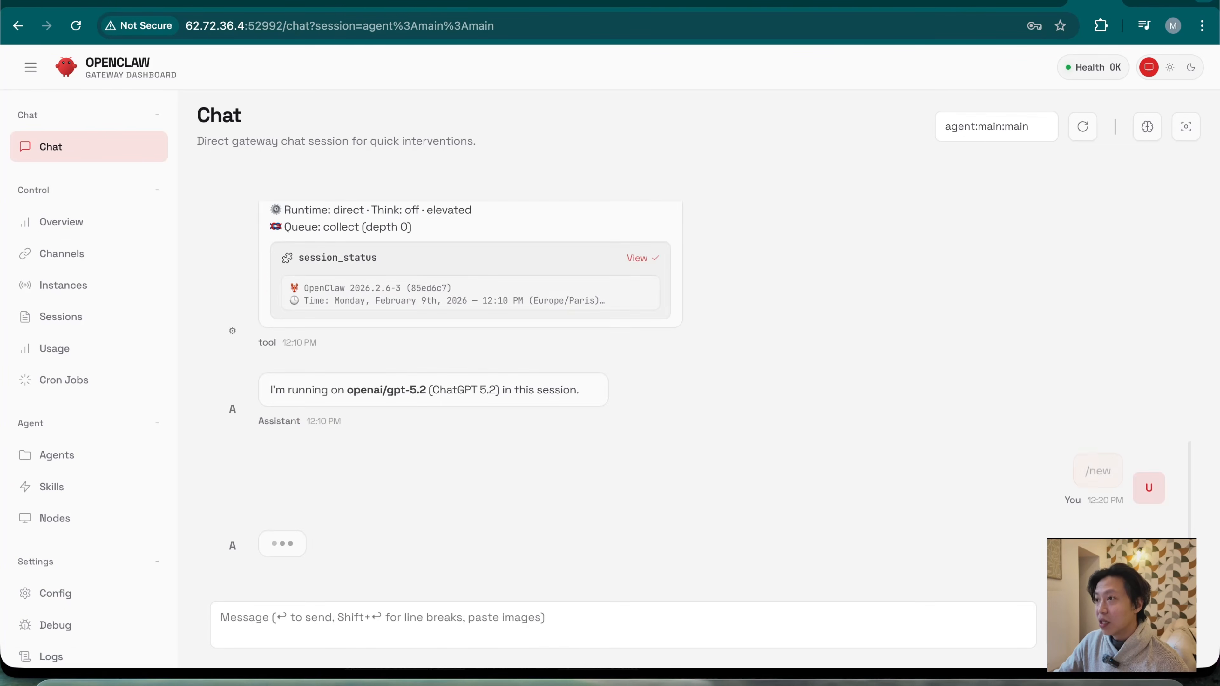
{"action": "left_click", "coordinate": [745, 625]}
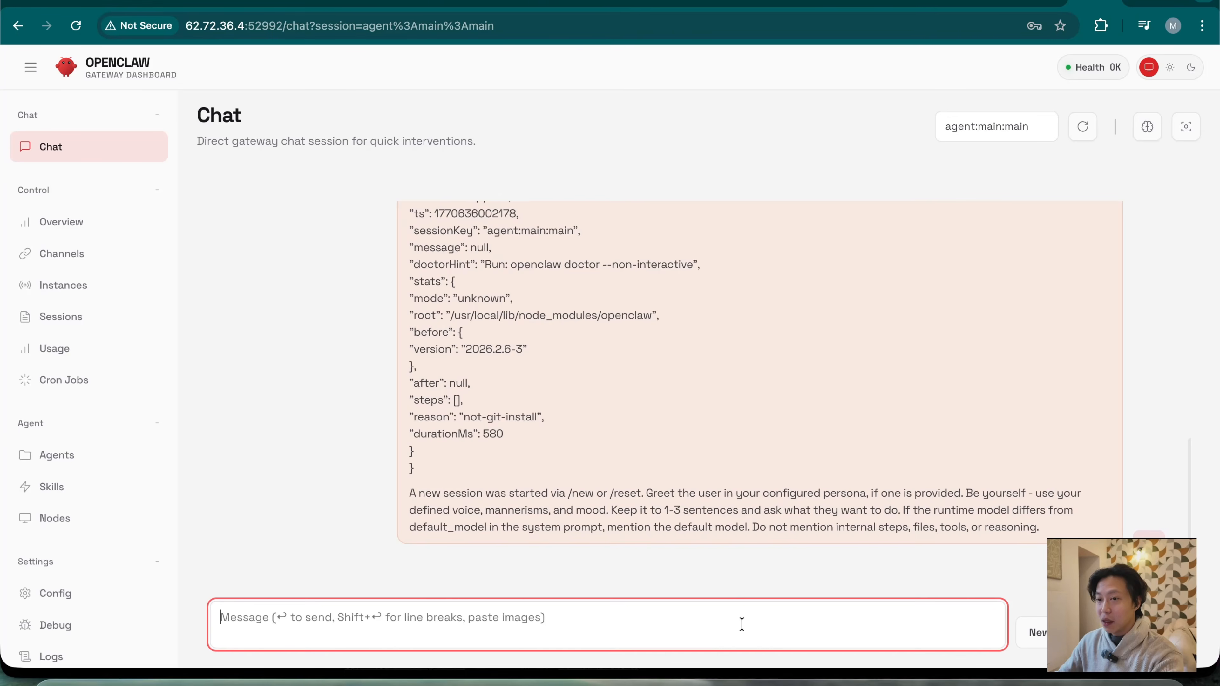
{"action": "type", "text": "hi"}
{"action": "key", "text": "Return"}
Step: Ask the agent "what llm model are you running on right now?" in the chat
{"action": "type", "text": "what"}
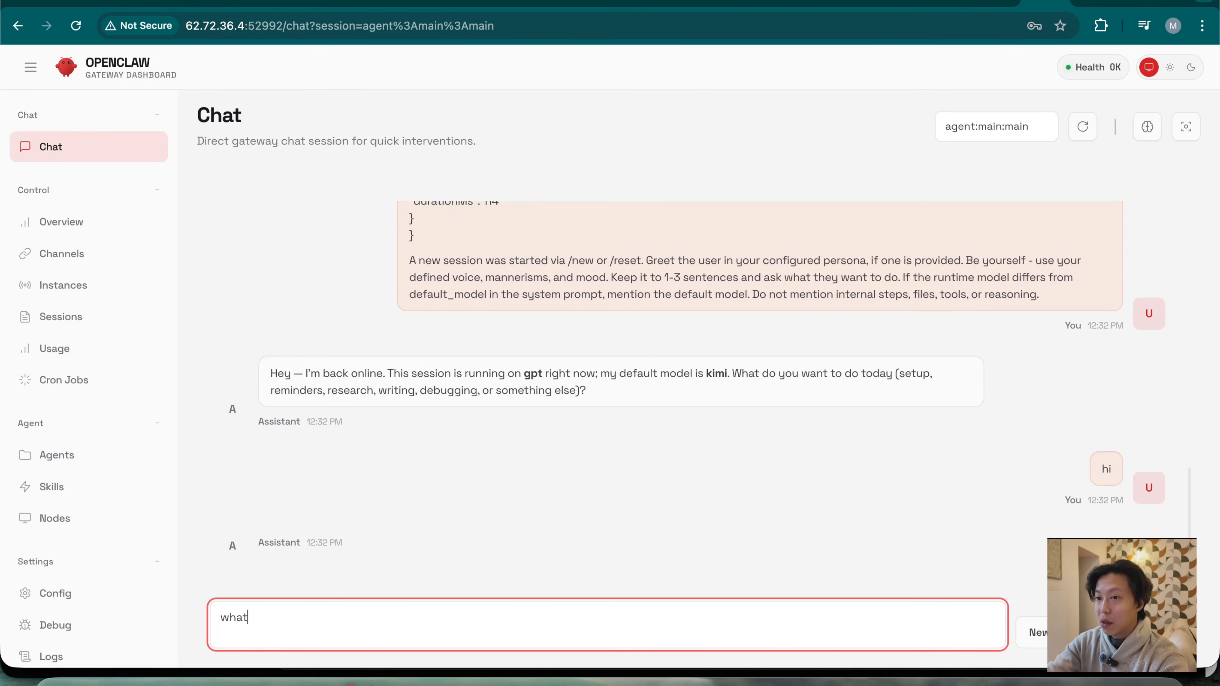
{"action": "type", "text": " llm model a"}
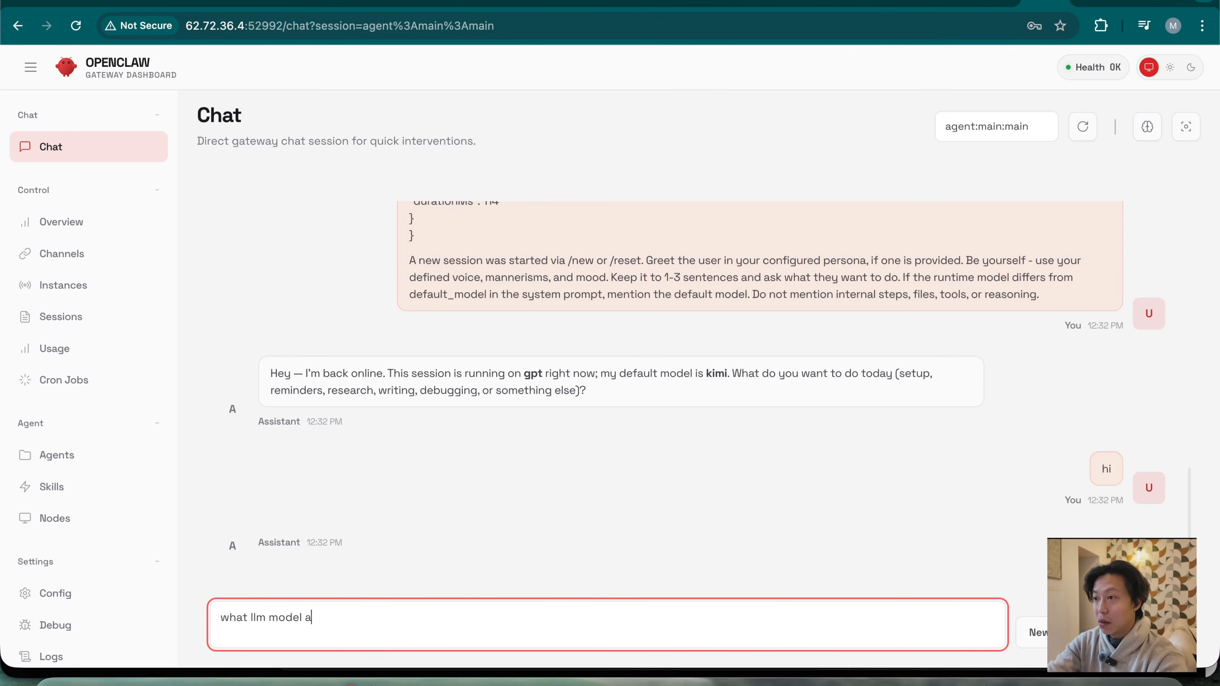
{"action": "type", "text": "re you running on right now?"}
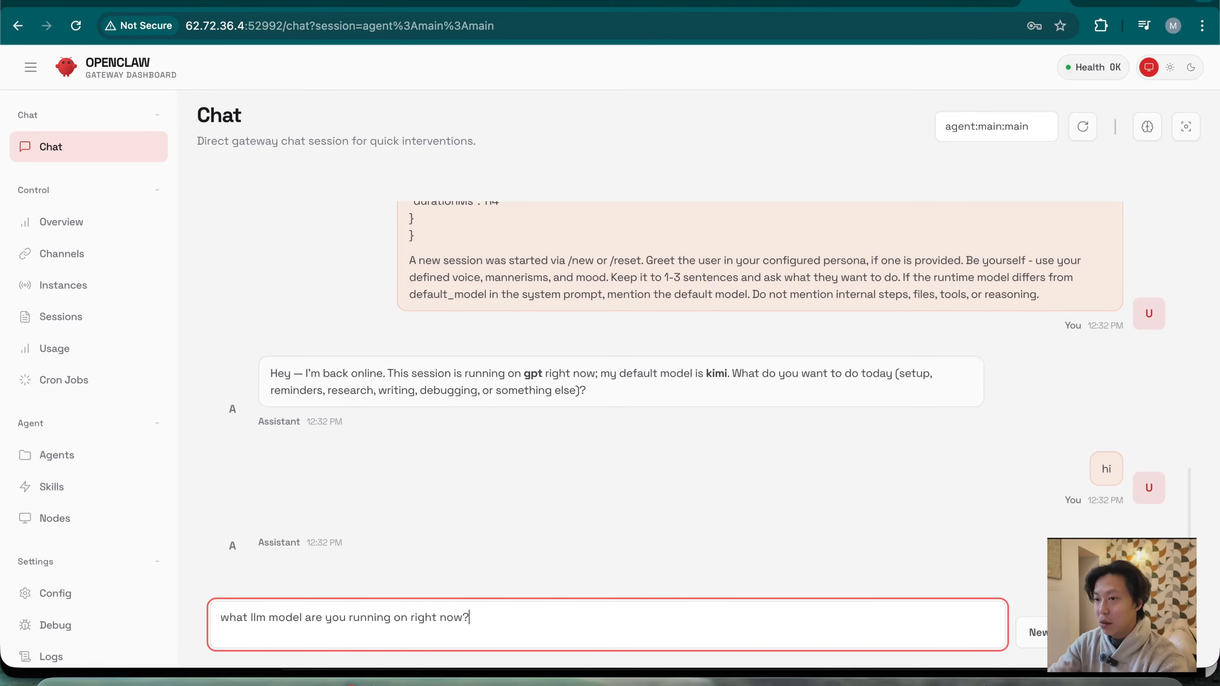
{"action": "key", "text": "Return"}
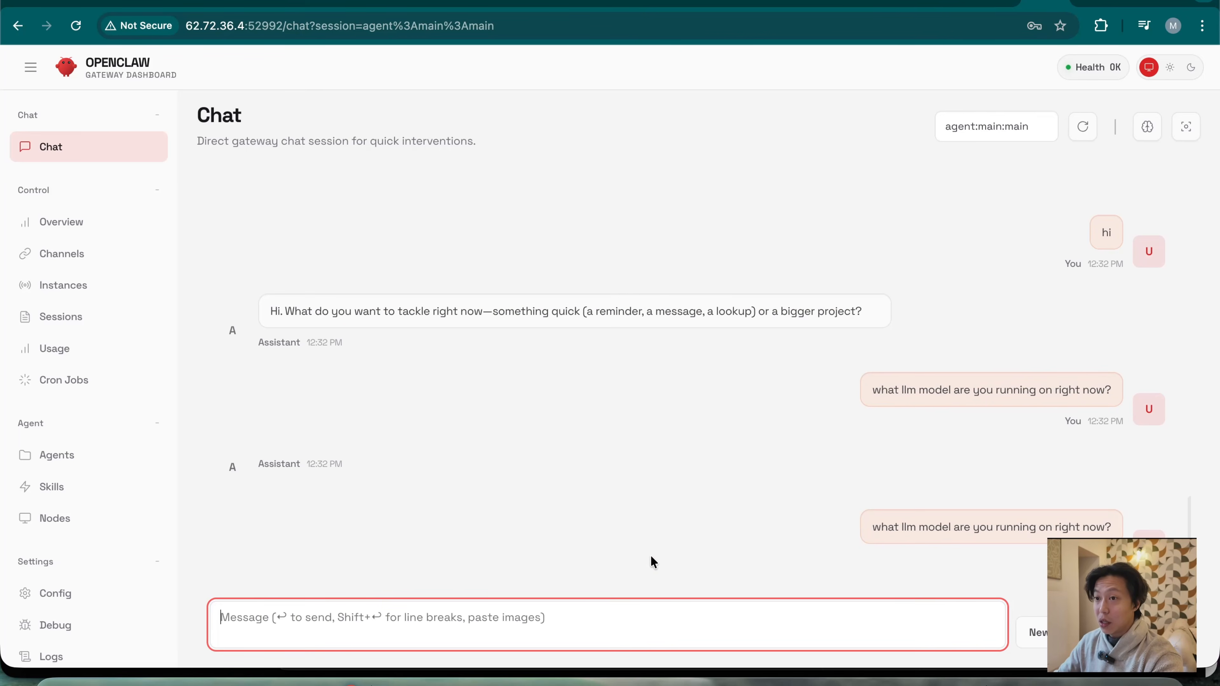
Step: Check the model named in the session status output and in the agent's reply, and return to the message box
{"action": "scroll", "coordinate": [438, 527], "scroll_direction": "up", "scroll_amount": 3}
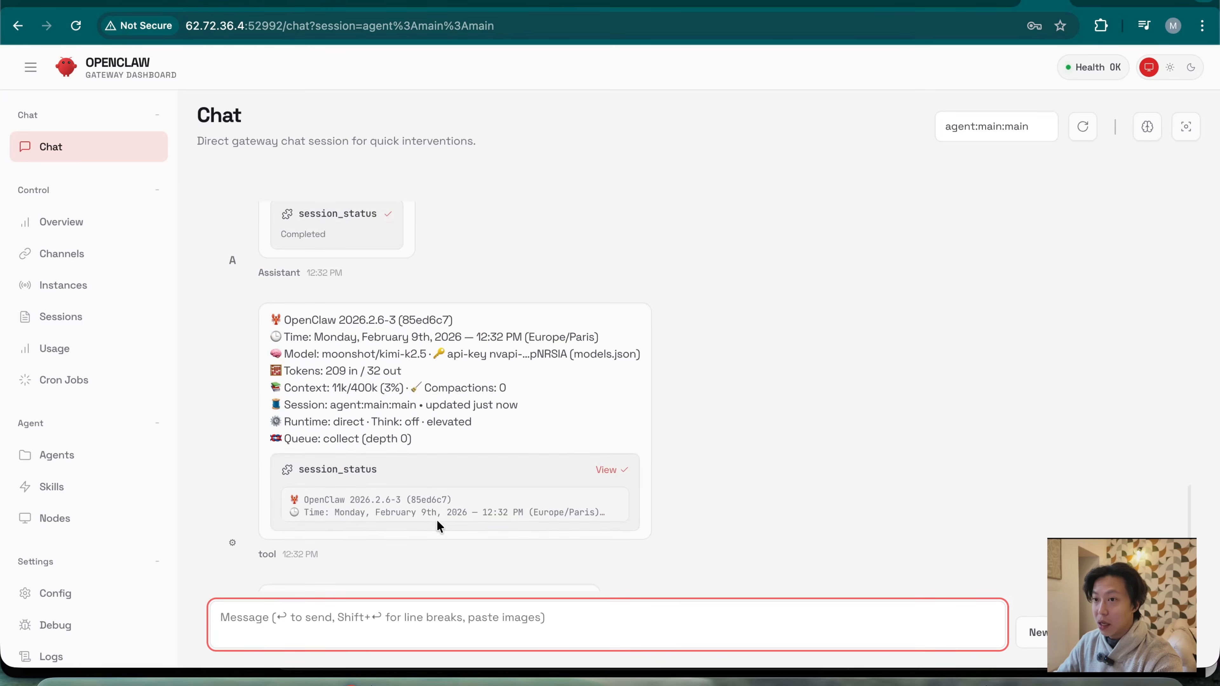
{"action": "left_click", "coordinate": [331, 369]}
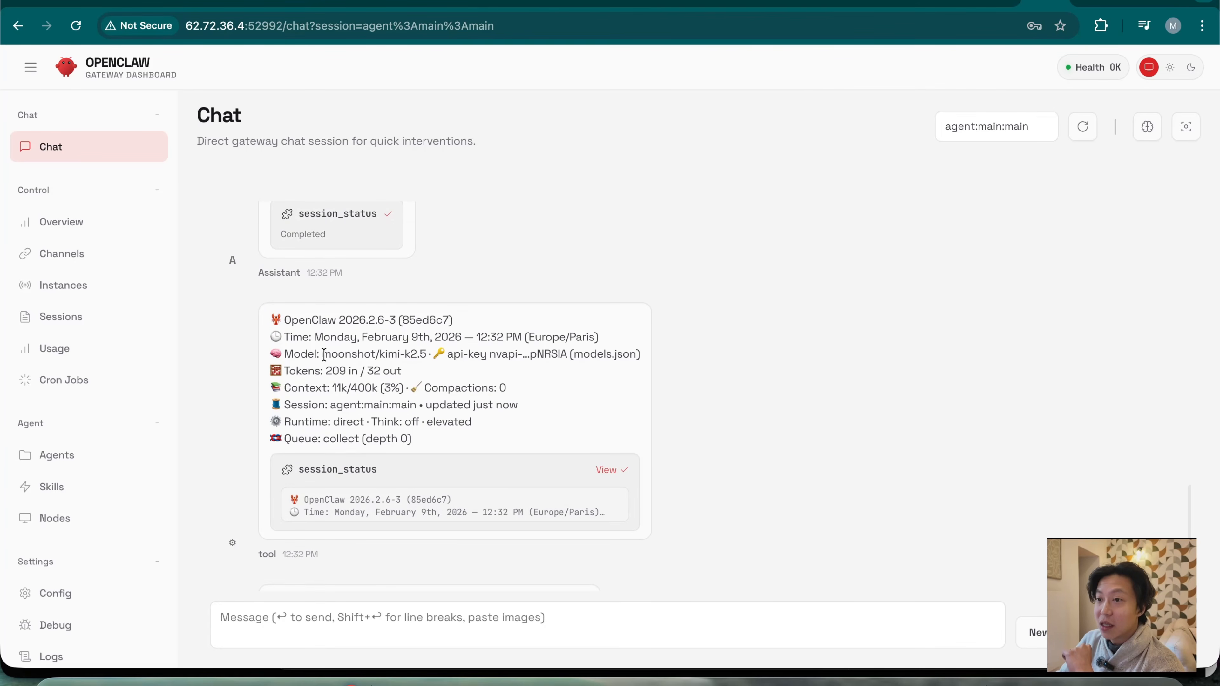
{"action": "left_click_drag", "start_coordinate": [323, 354], "coordinate": [431, 358]}
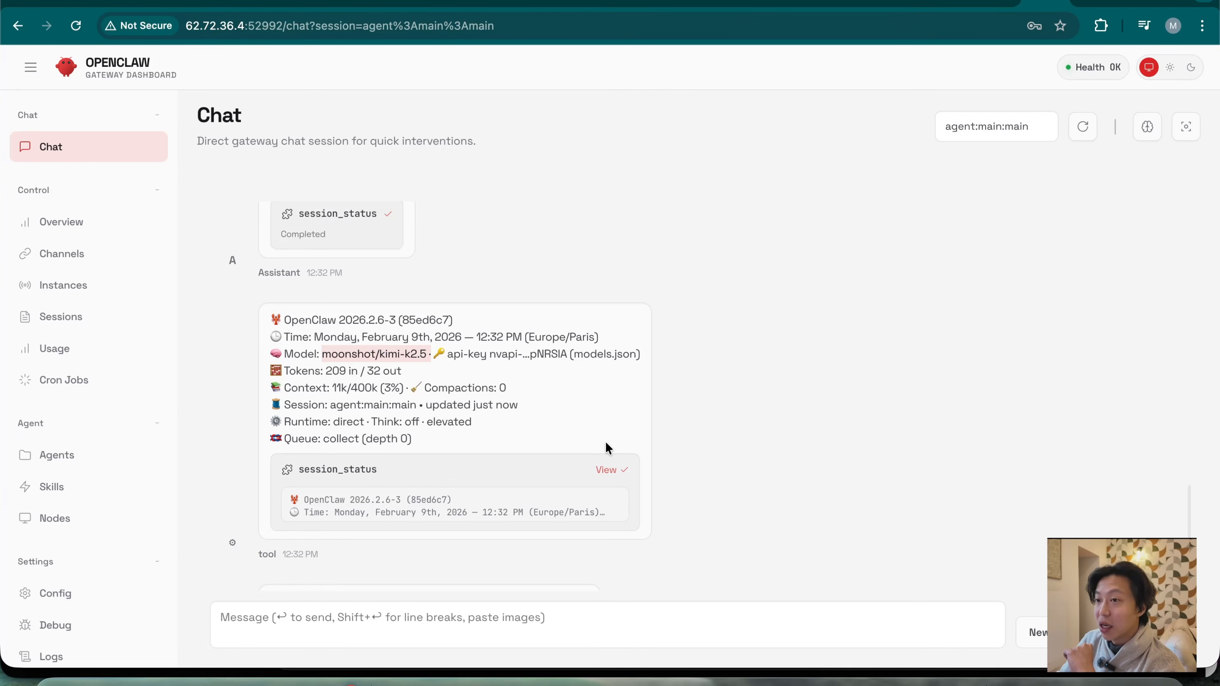
{"action": "left_click", "coordinate": [948, 461]}
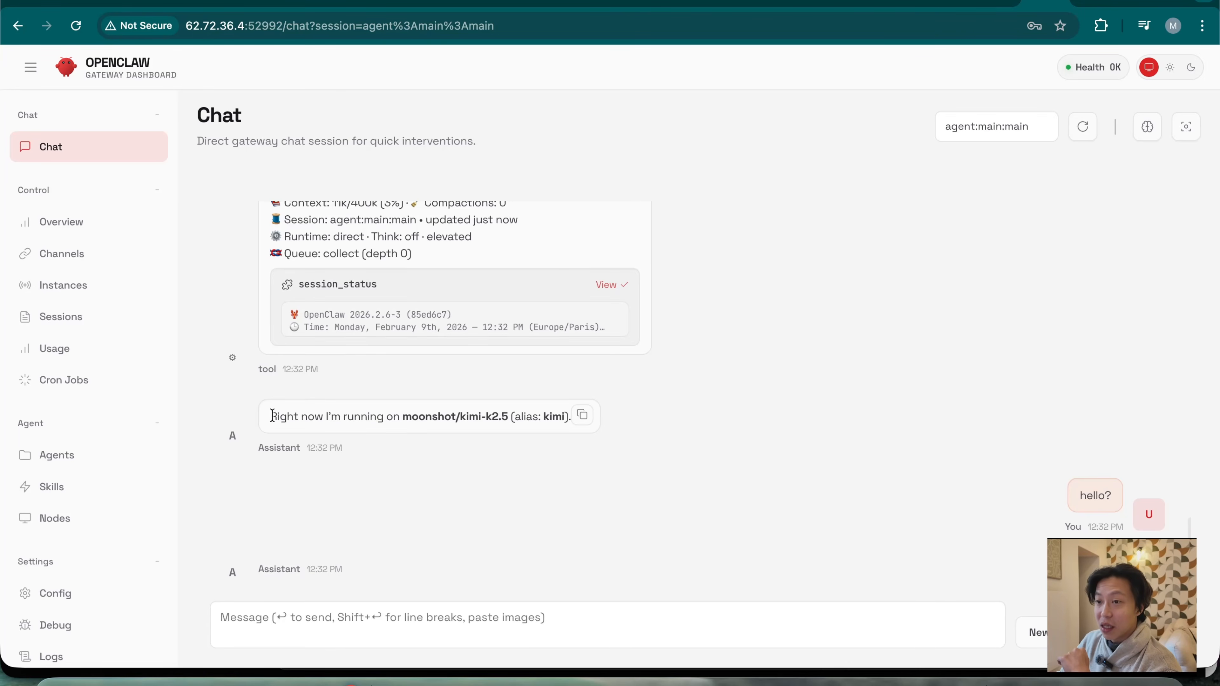
{"action": "left_click_drag", "start_coordinate": [270, 416], "coordinate": [480, 423]}
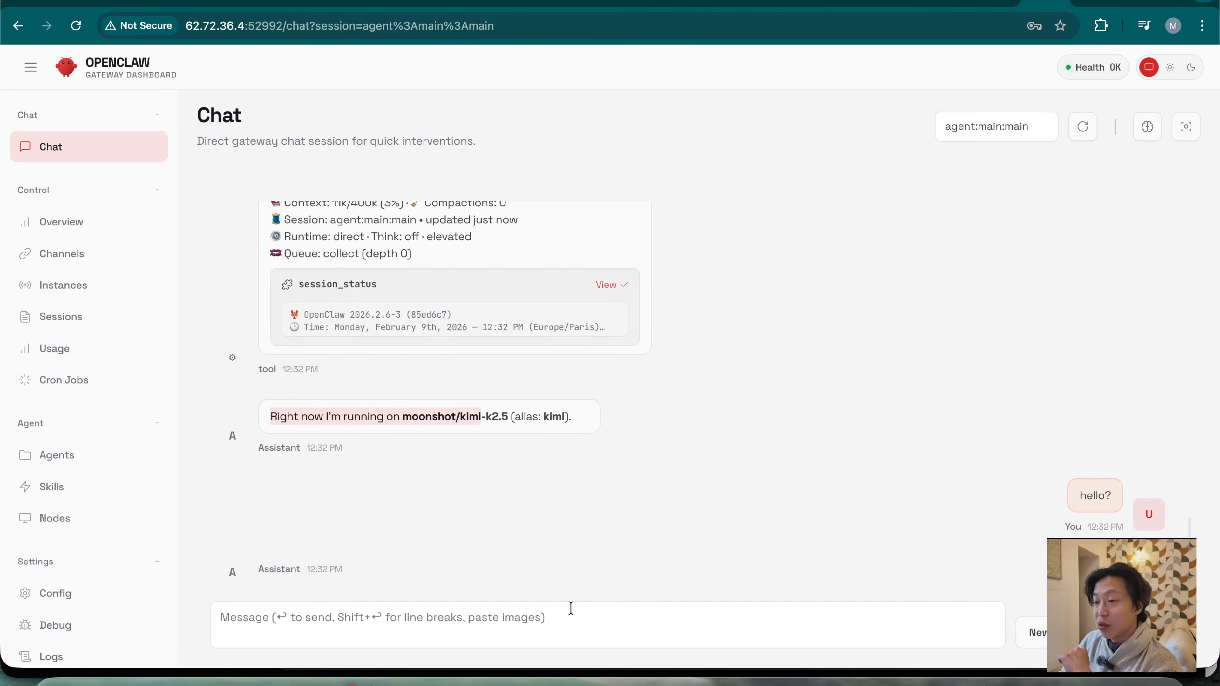
{"action": "left_click", "coordinate": [562, 624]}
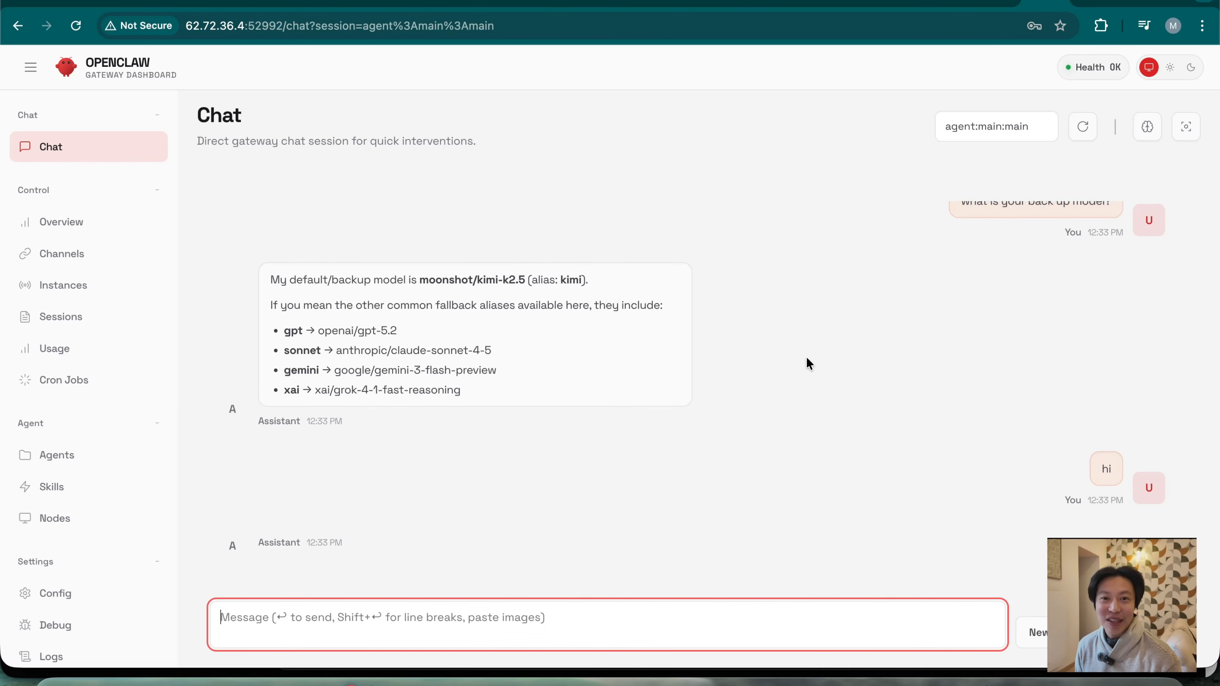